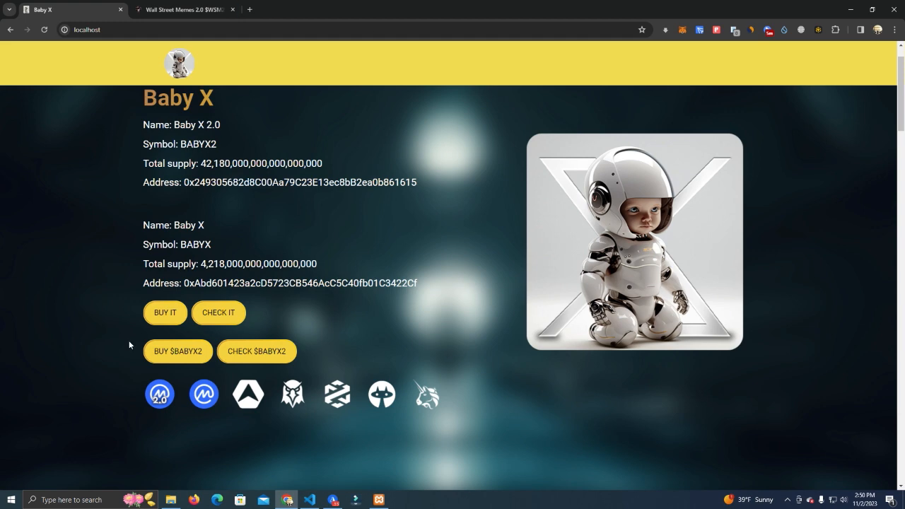
pyautogui.scroll(2, 129, 344)
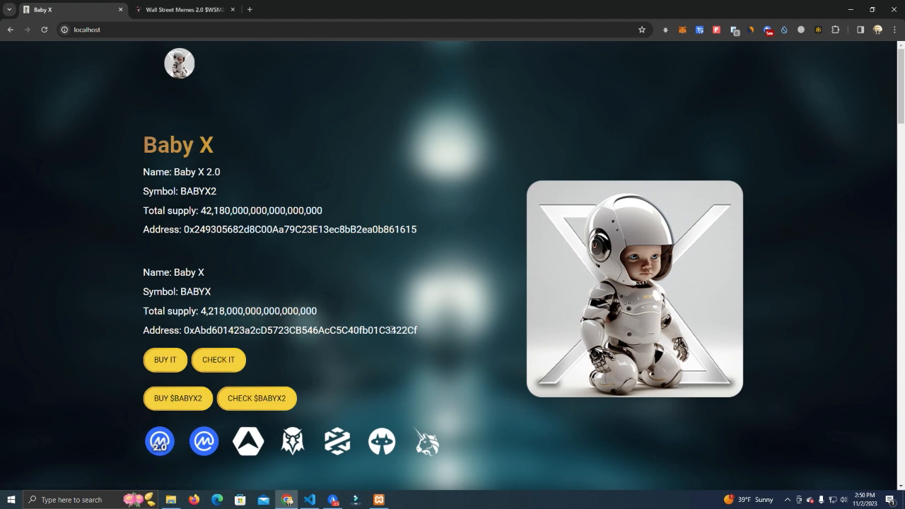
pyautogui.scroll(-3, 125, 220)
pyautogui.scroll(3, 212, 206)
# From the Wall Street Memes site, open the Buy Now and Airdrop links in new tabs
pyautogui.click(185, 9)
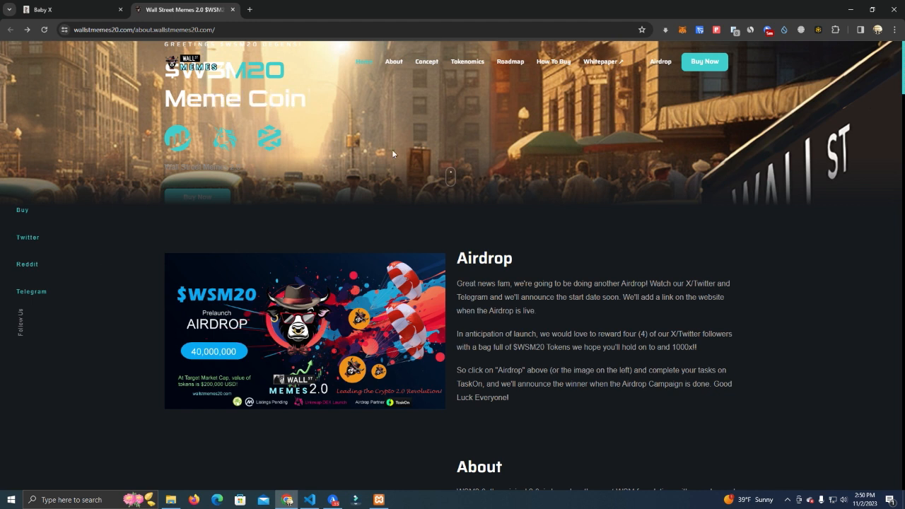
pyautogui.rightClick(697, 62)
pyautogui.click(729, 75)
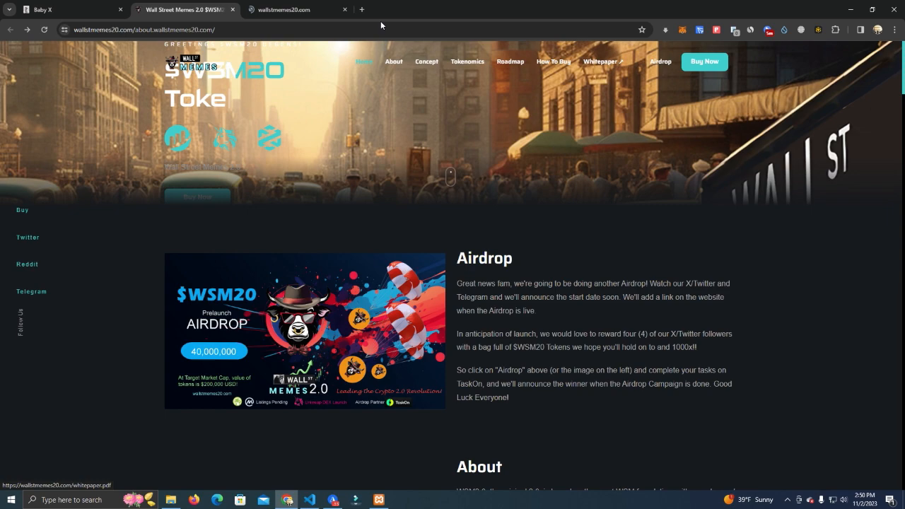
pyautogui.rightClick(660, 62)
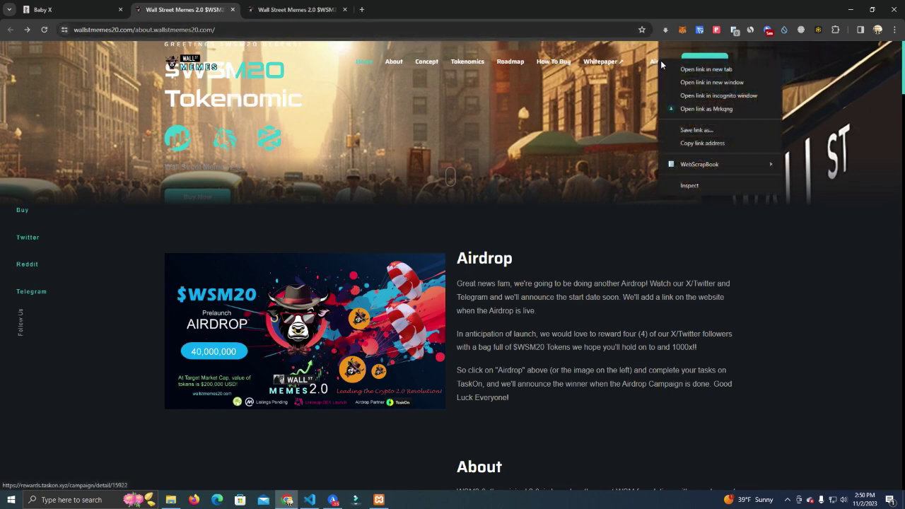
pyautogui.click(699, 70)
# Browse the wallstmemes20.com presale widget, toggling USDT and ETH, then return to the earlier tabs
pyautogui.click(297, 9)
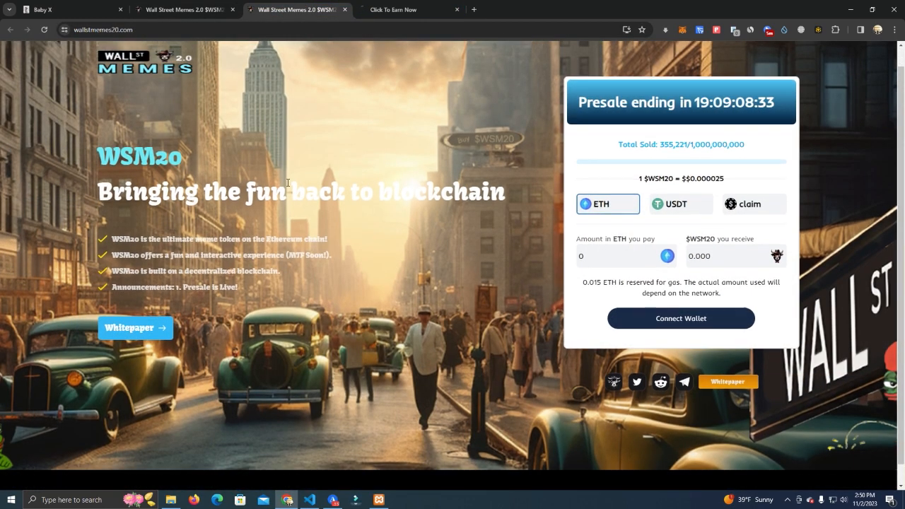
pyautogui.scroll(-2, 288, 183)
pyautogui.scroll(3, 495, 212)
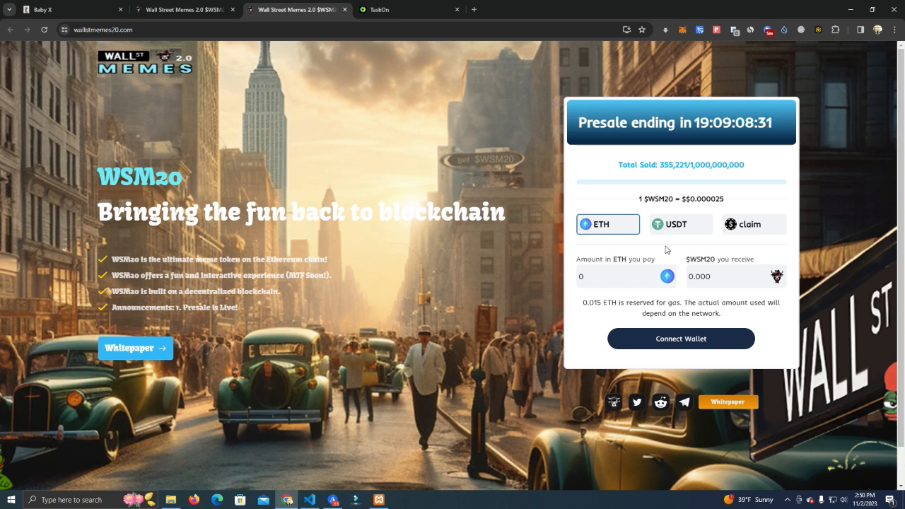
pyautogui.click(686, 227)
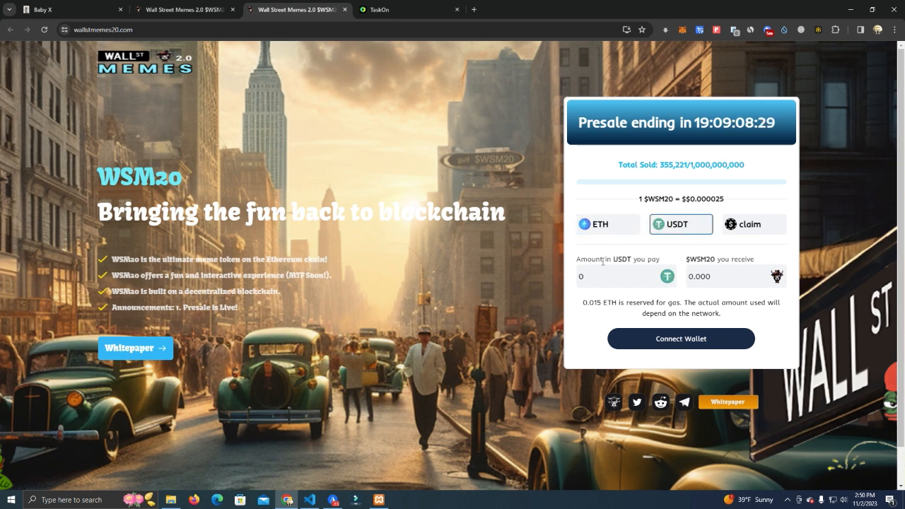
pyautogui.click(613, 233)
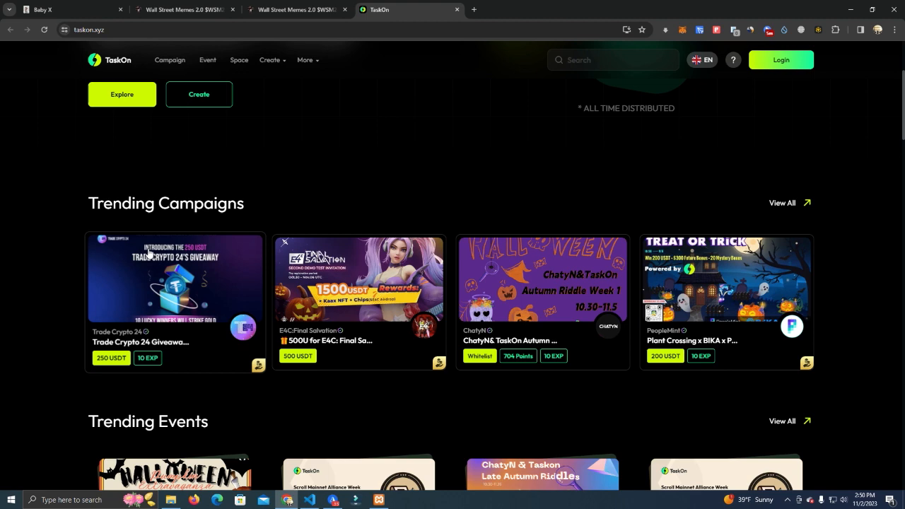
pyautogui.scroll(3, 188, 48)
pyautogui.click(291, 9)
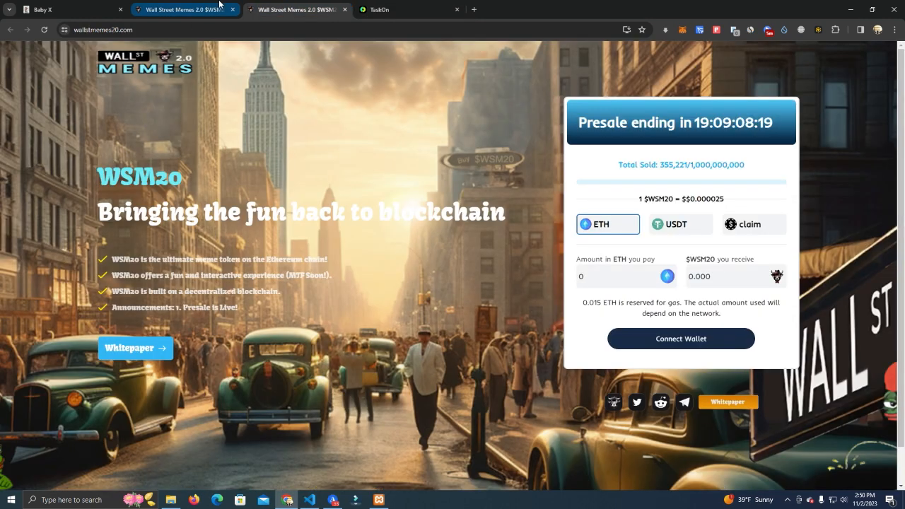
pyautogui.click(191, 6)
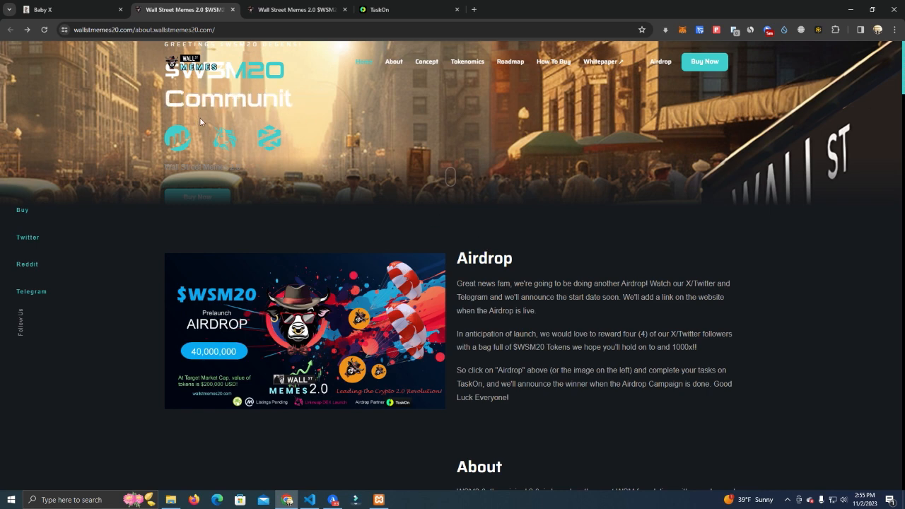
pyautogui.click(74, 6)
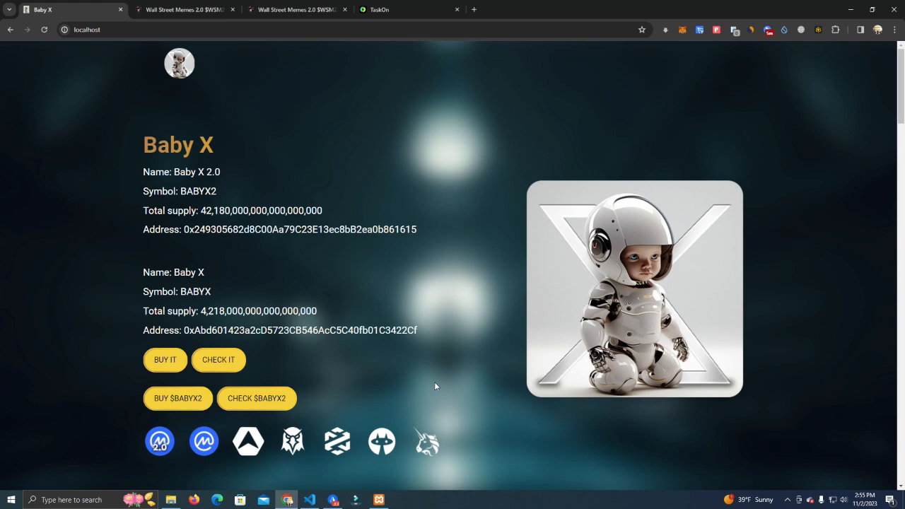
pyautogui.scroll(-4, 451, 292)
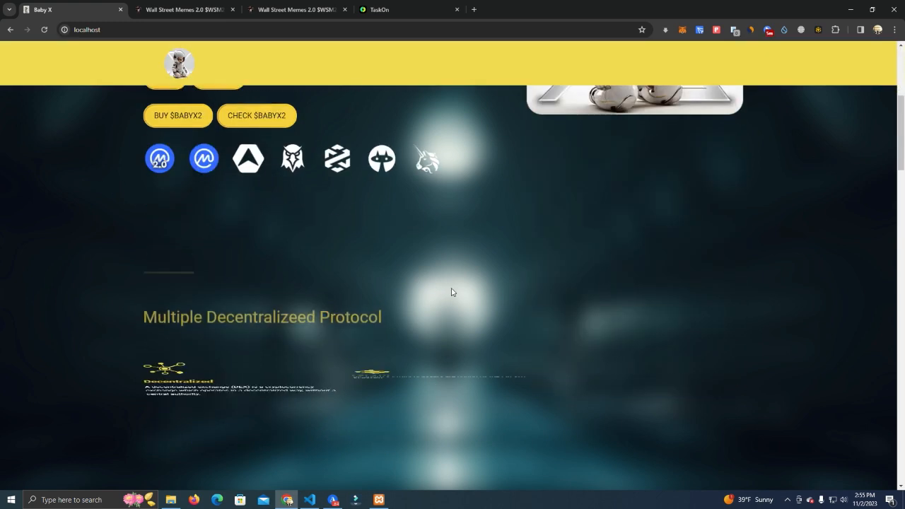
pyautogui.scroll(4, 447, 315)
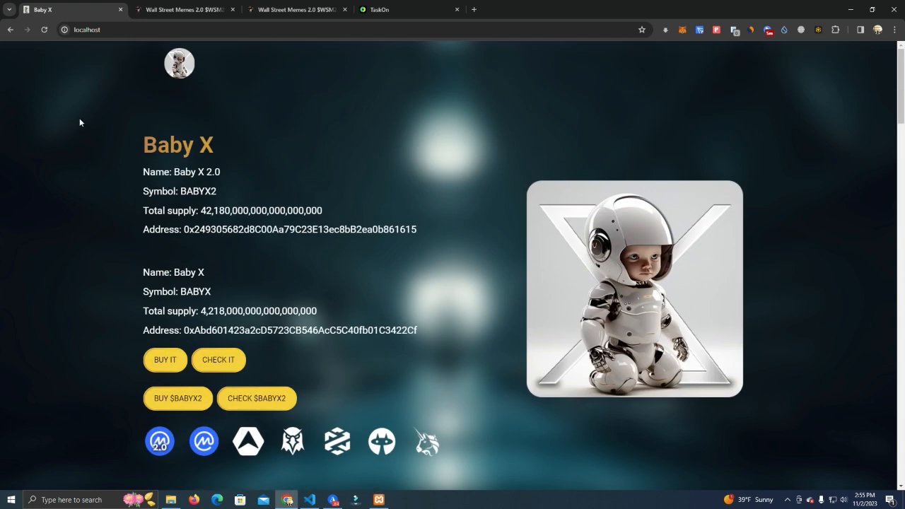
pyautogui.moveTo(80, 122)
pyautogui.mouseDown()
pyautogui.moveTo(396, 310)
pyautogui.moveTo(477, 336)
pyautogui.mouseUp()
pyautogui.click(485, 334)
pyautogui.moveTo(101, 253); pyautogui.dragTo(186, 284)
pyautogui.click(130, 267)
pyautogui.moveTo(66, 178); pyautogui.dragTo(356, 291)
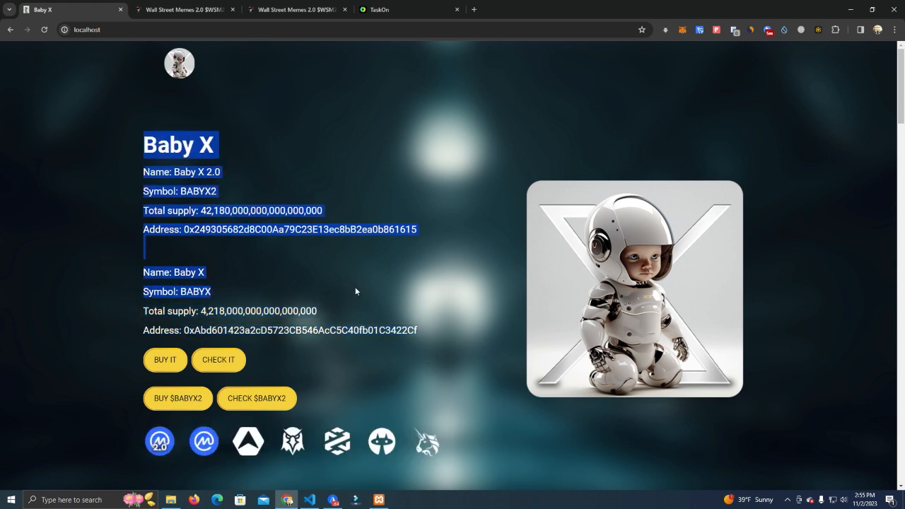
pyautogui.moveTo(466, 350); pyautogui.dragTo(296, 309)
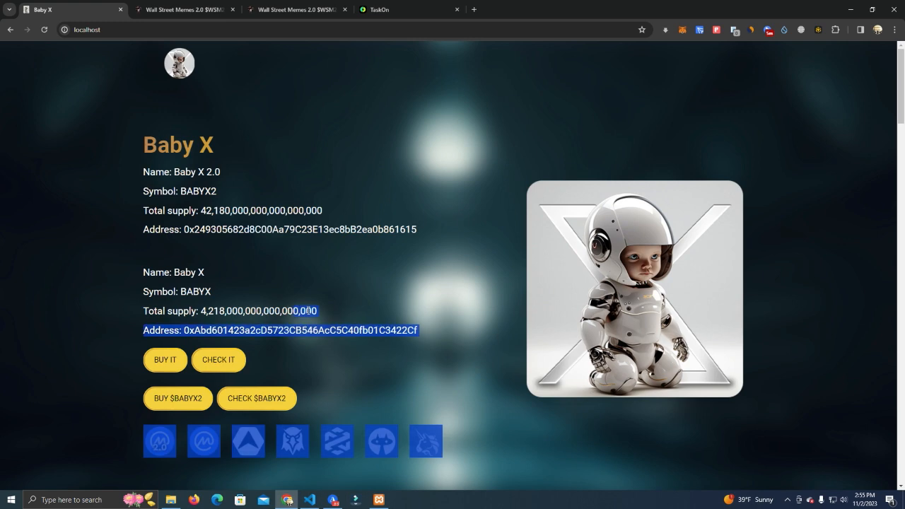
pyautogui.click(383, 330)
pyautogui.moveTo(437, 330); pyautogui.dragTo(157, 279)
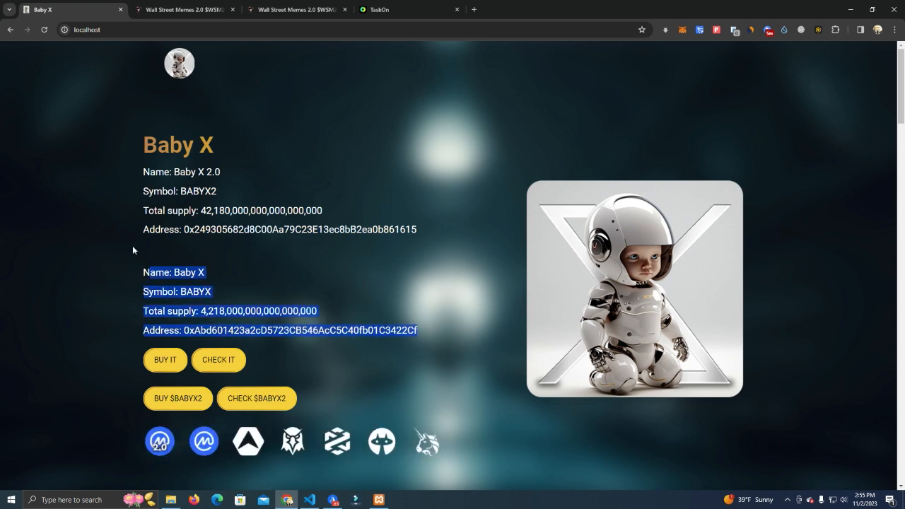
pyautogui.scroll(-1, 153, 249)
pyautogui.scroll(1, 427, 337)
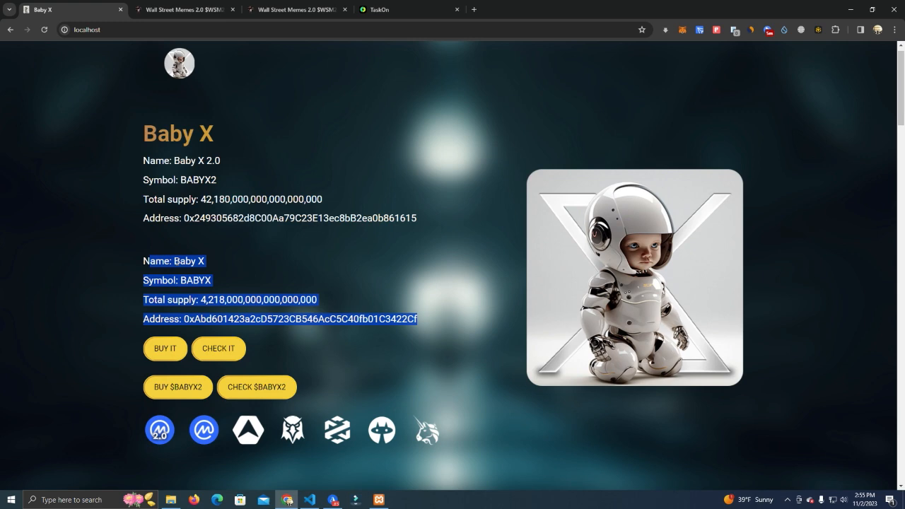
pyautogui.scroll(-2, 197, 257)
pyautogui.click(324, 242)
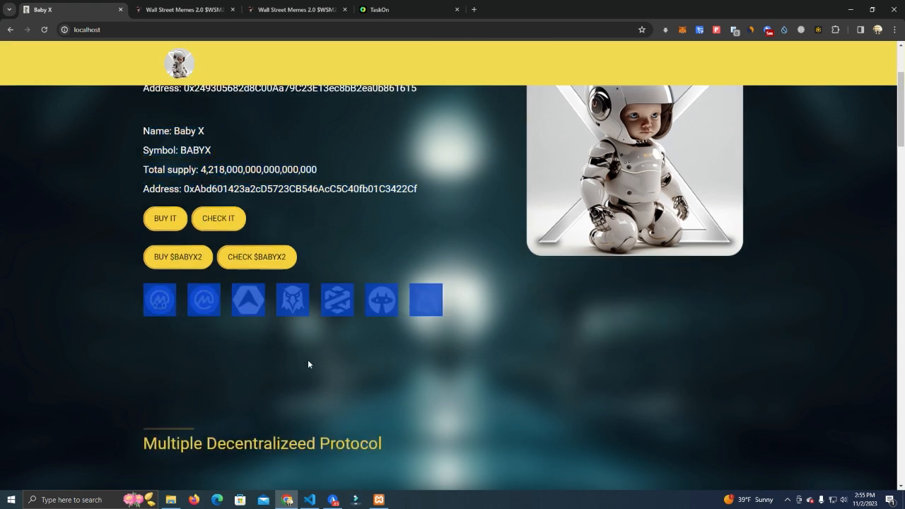
pyautogui.scroll(-3, 424, 354)
pyautogui.scroll(-3, 743, 313)
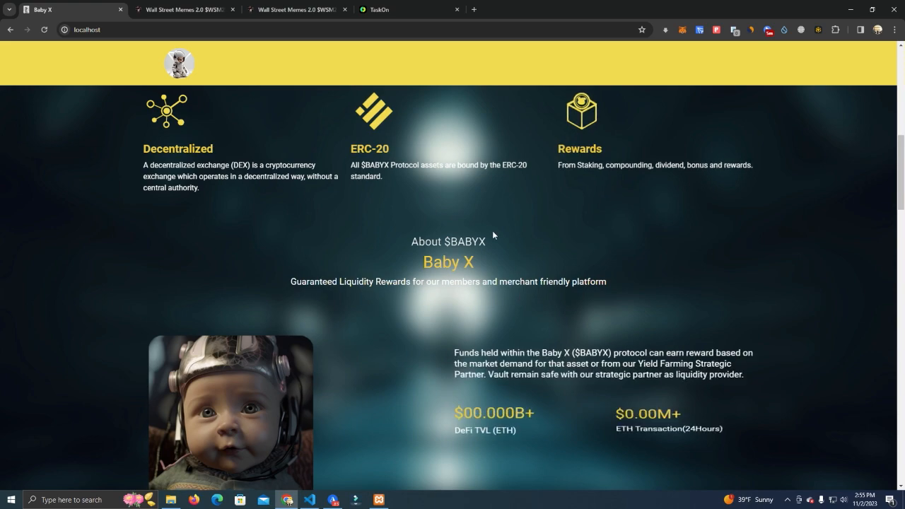
pyautogui.scroll(-2, 549, 263)
pyautogui.scroll(-3, 549, 263)
pyautogui.scroll(-2, 539, 267)
pyautogui.scroll(-4, 414, 249)
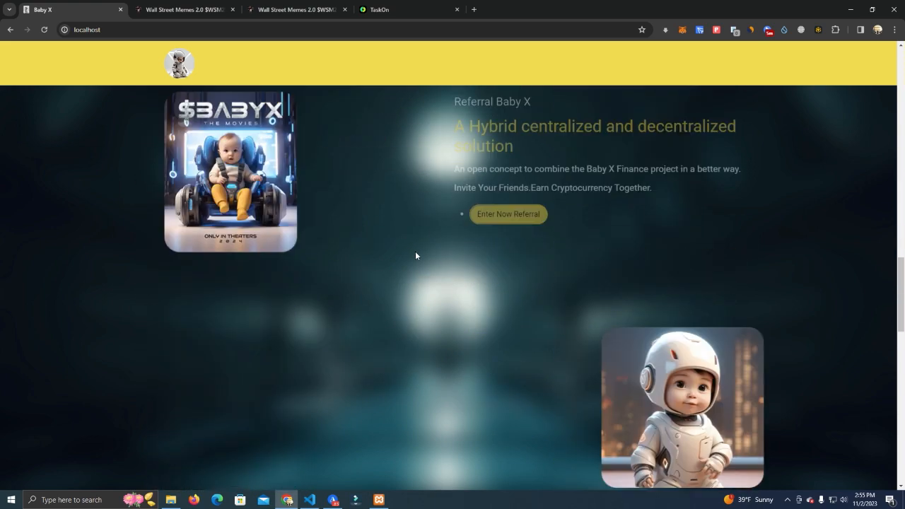
pyautogui.scroll(-3, 417, 255)
pyautogui.scroll(-5, 559, 297)
pyautogui.scroll(-5, 757, 283)
pyautogui.scroll(5, 870, 255)
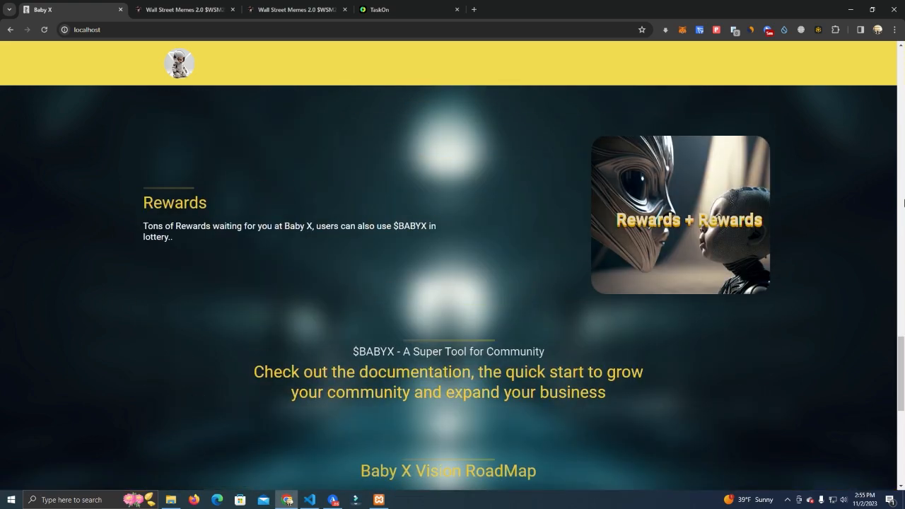
pyautogui.scroll(5, 895, 271)
pyautogui.moveTo(895, 271); pyautogui.dragTo(864, 418)
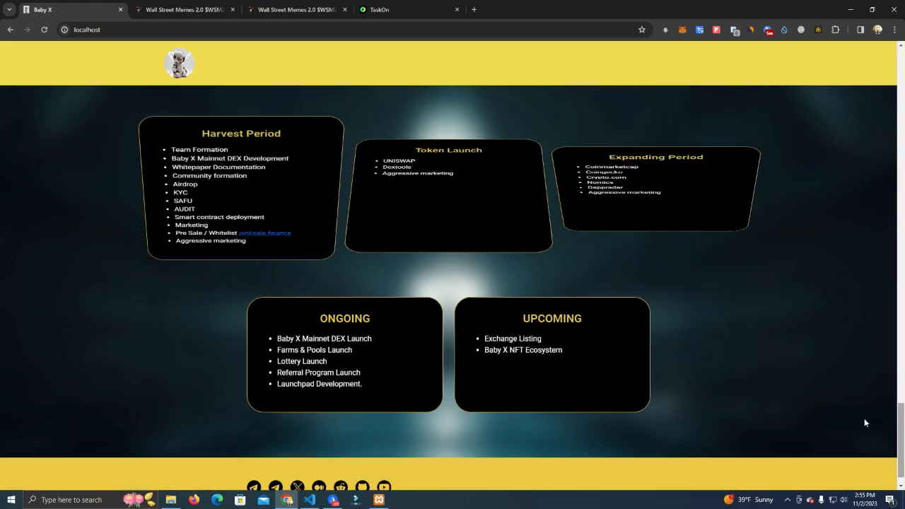
pyautogui.scroll(-3, 336, 264)
pyautogui.scroll(4, 544, 310)
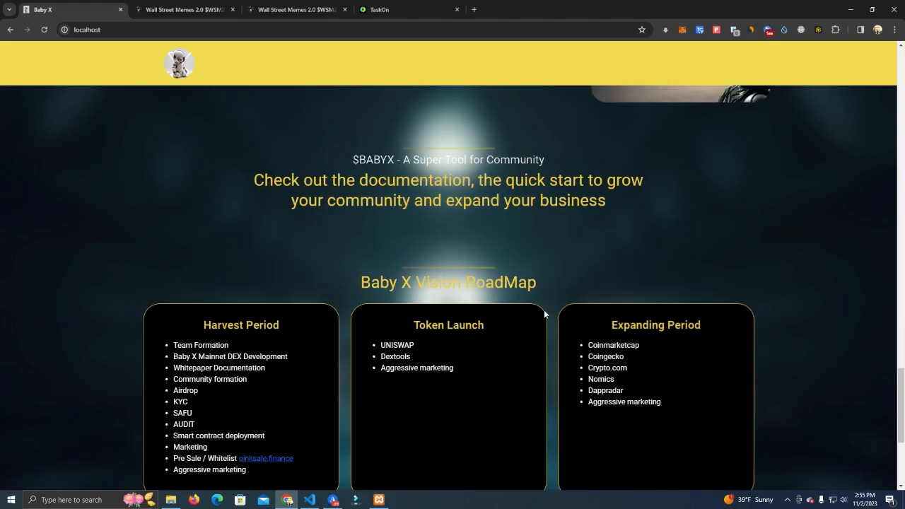
pyautogui.scroll(1, 481, 313)
pyautogui.scroll(2, 497, 330)
pyautogui.scroll(2, 637, 389)
pyautogui.scroll(-3, 813, 438)
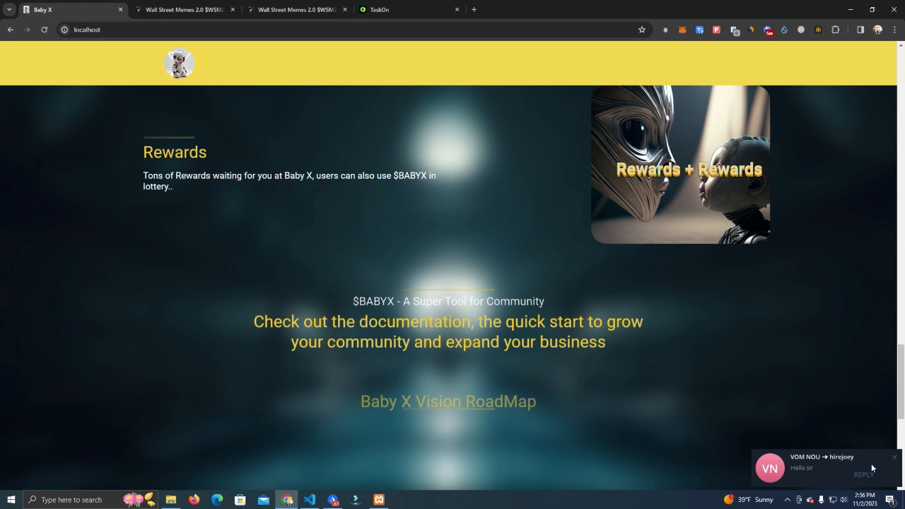
pyautogui.click(895, 458)
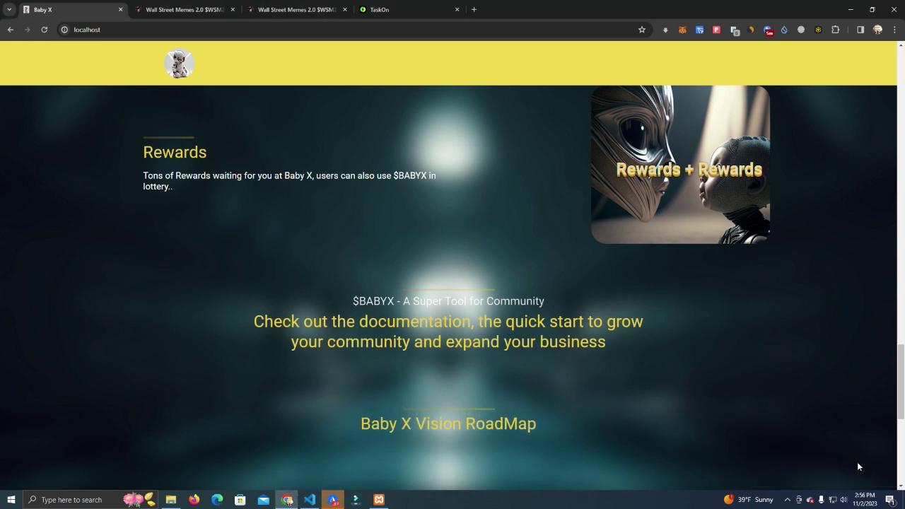
pyautogui.click(789, 501)
pyautogui.rightClick(769, 481)
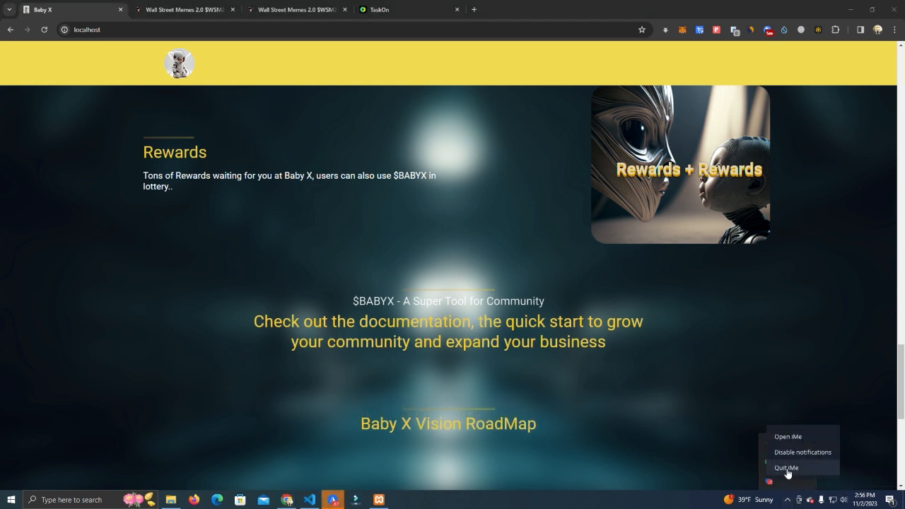
pyautogui.press('Escape')
pyautogui.click(544, 357)
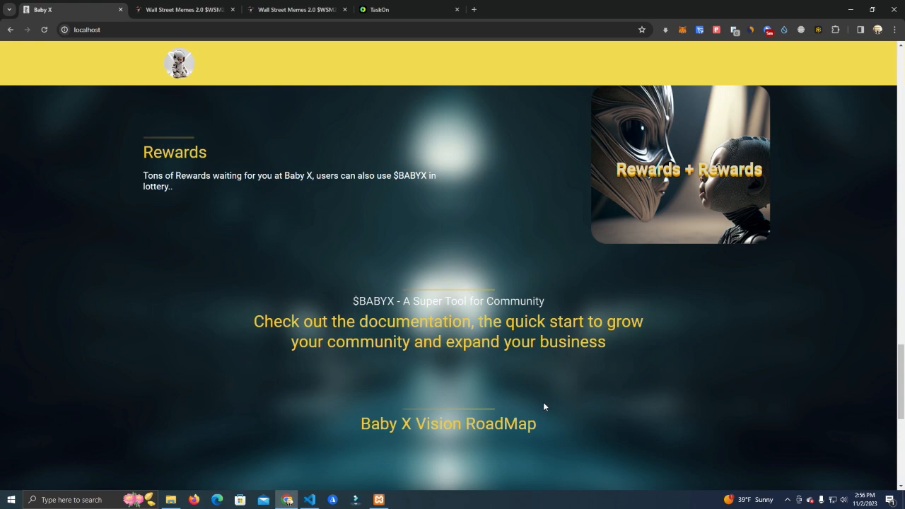
pyautogui.scroll(-2, 252, 438)
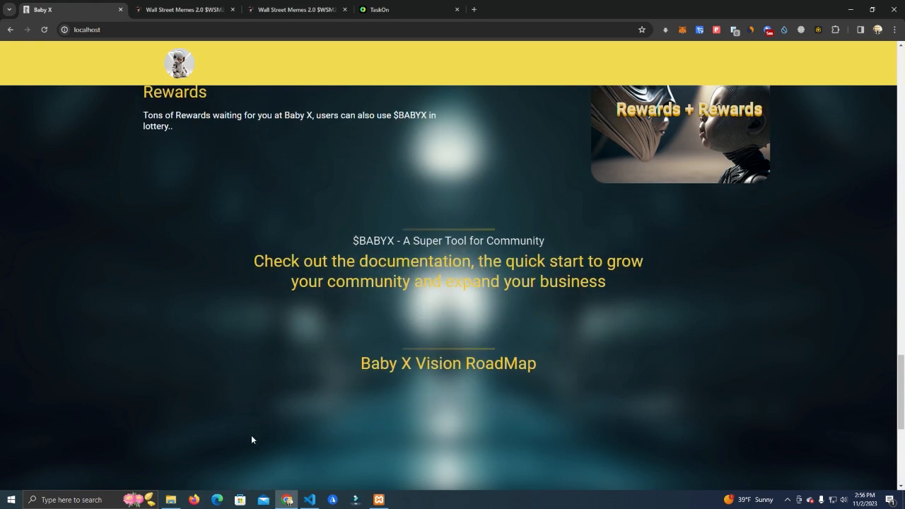
pyautogui.scroll(4, 333, 320)
pyautogui.scroll(-5, 612, 313)
pyautogui.scroll(-2, 636, 325)
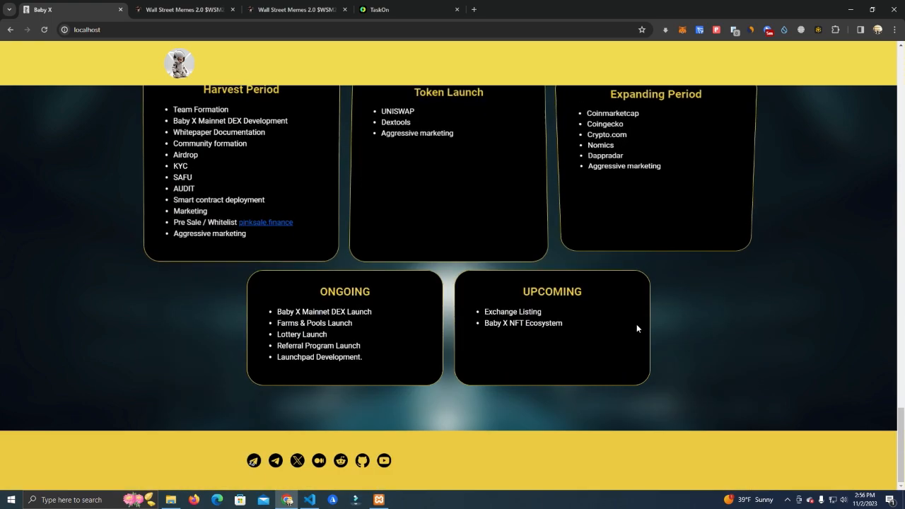
pyautogui.scroll(5, 649, 328)
pyautogui.scroll(-3, 650, 326)
pyautogui.scroll(-1, 651, 330)
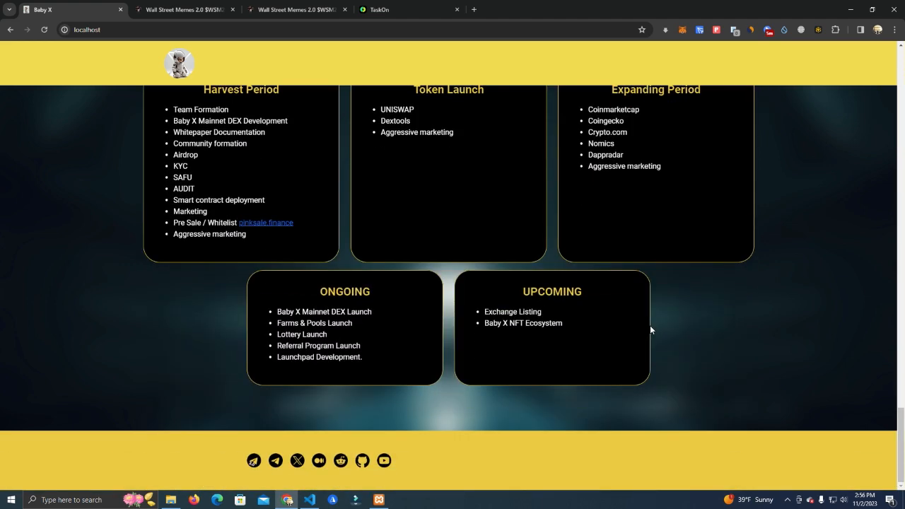
pyautogui.scroll(1, 445, 273)
pyautogui.scroll(2, 444, 272)
pyautogui.scroll(3, 436, 310)
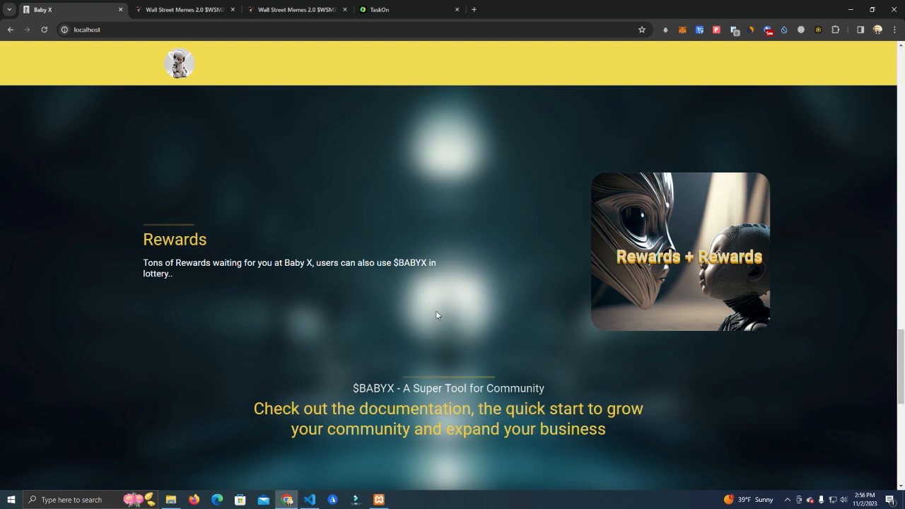
pyautogui.scroll(5, 264, 336)
pyautogui.scroll(3, 393, 341)
pyautogui.scroll(3, 394, 346)
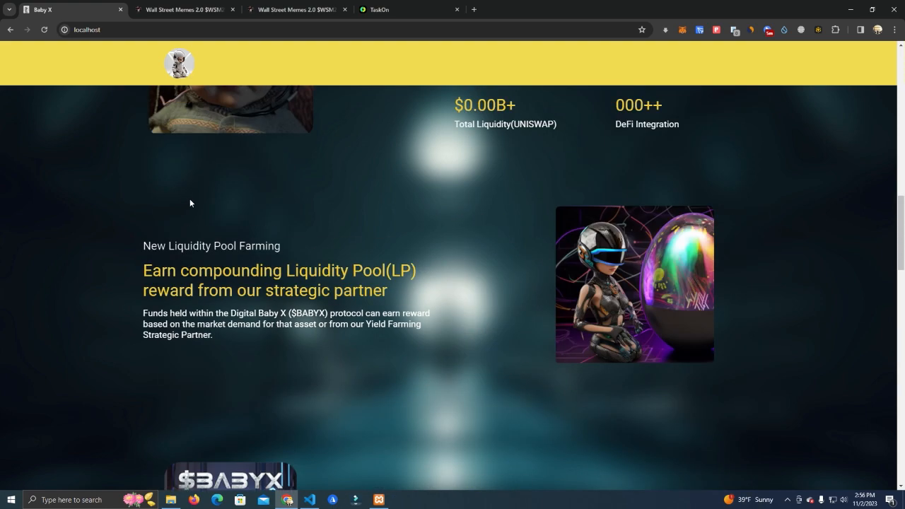
pyautogui.scroll(3, 190, 200)
pyautogui.scroll(5, 471, 343)
pyautogui.scroll(3, 461, 339)
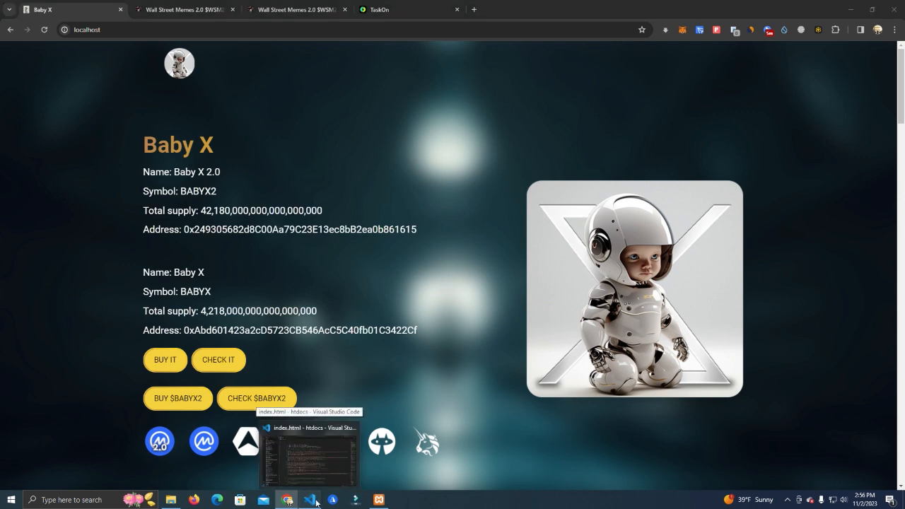
# Delete the second token block (Baby X name, symbol, supply, address lines) from index.html and start saving
pyautogui.click(310, 501)
pyautogui.scroll(5, 441, 301)
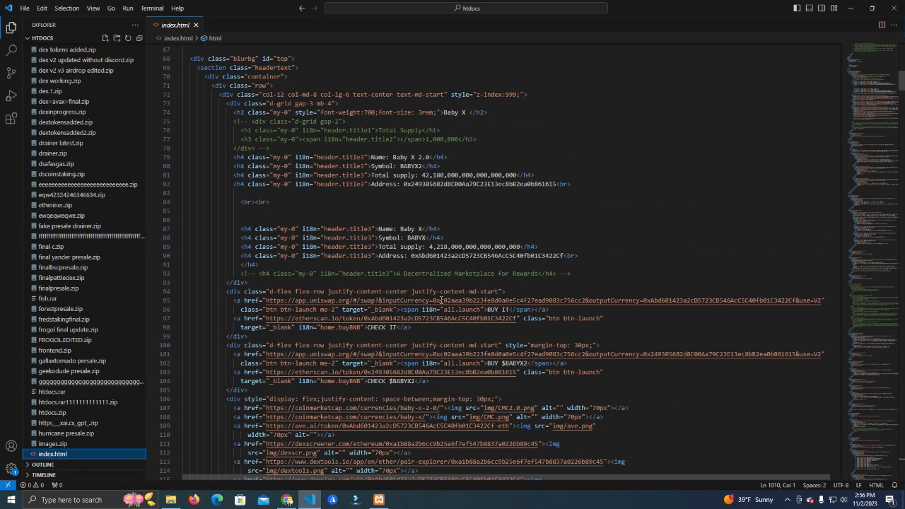
pyautogui.scroll(4, 556, 323)
pyautogui.scroll(3, 555, 324)
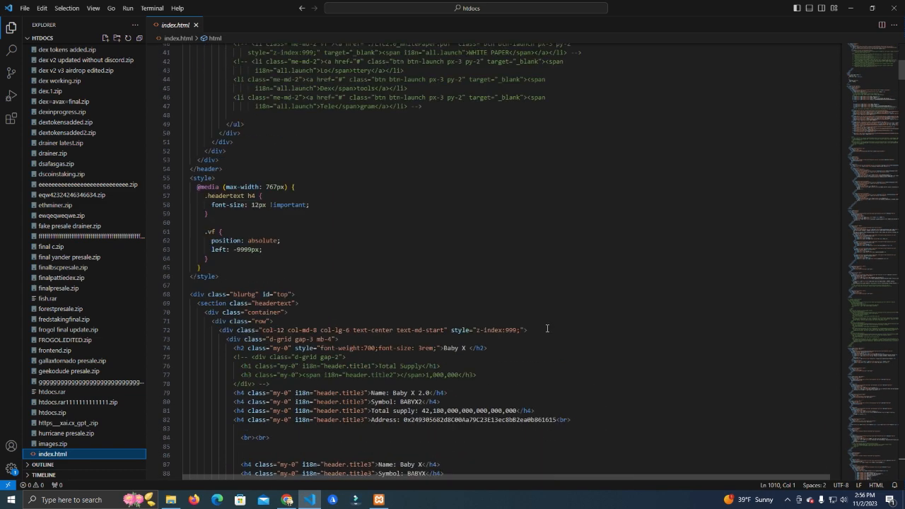
pyautogui.scroll(6, 555, 323)
pyautogui.scroll(4, 555, 324)
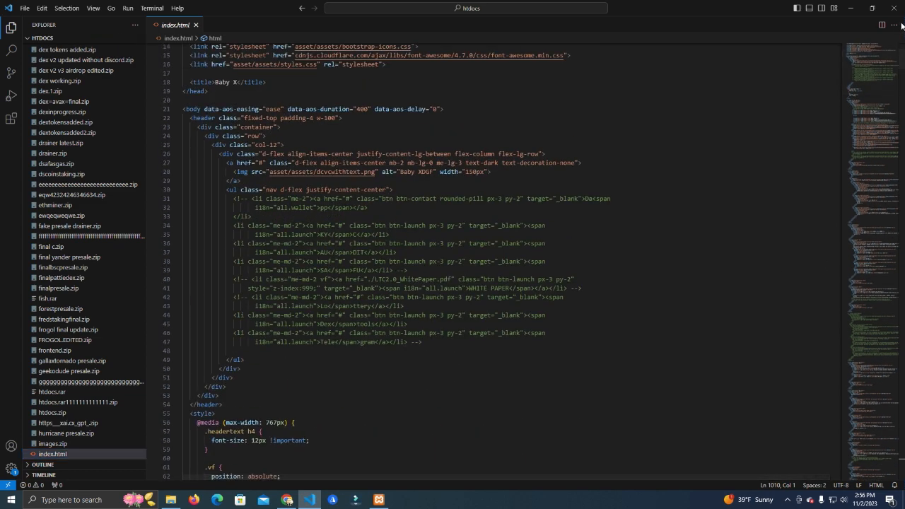
pyautogui.scroll(5, 565, 228)
pyautogui.scroll(-5, 565, 229)
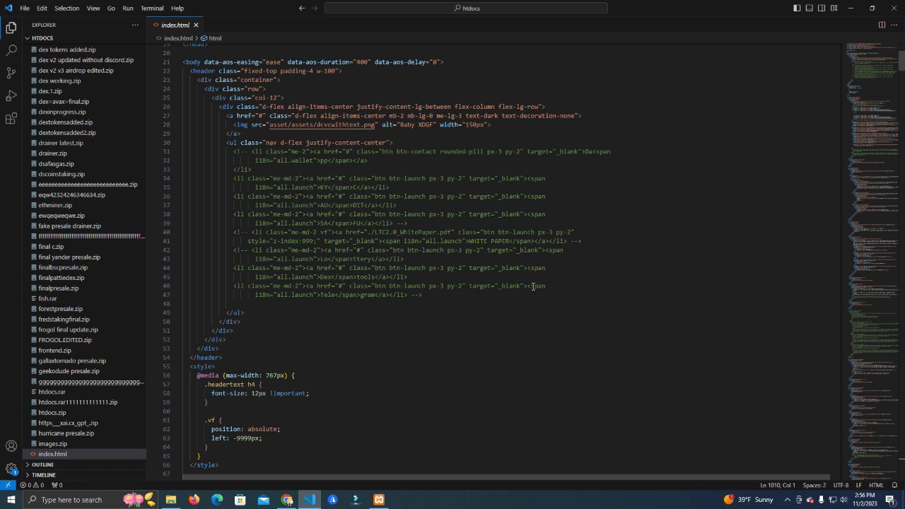
pyautogui.scroll(-5, 566, 228)
pyautogui.scroll(-7, 522, 333)
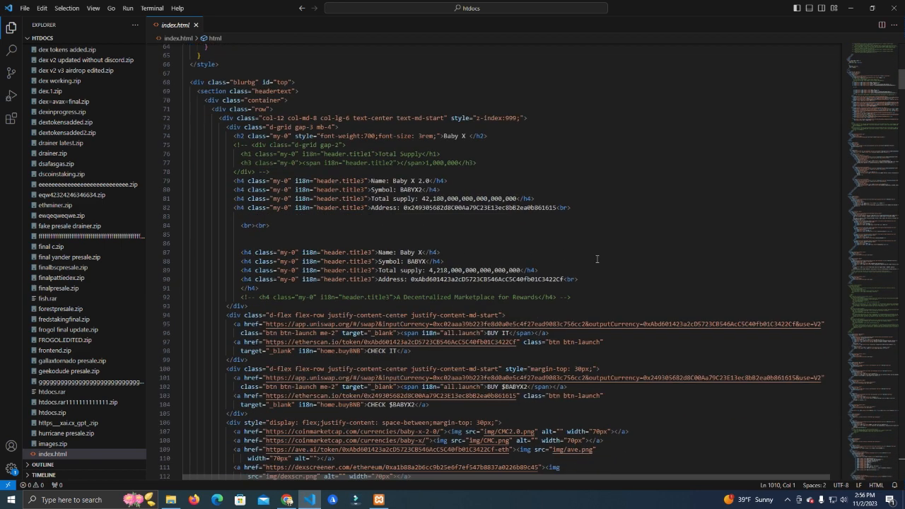
pyautogui.click(283, 290)
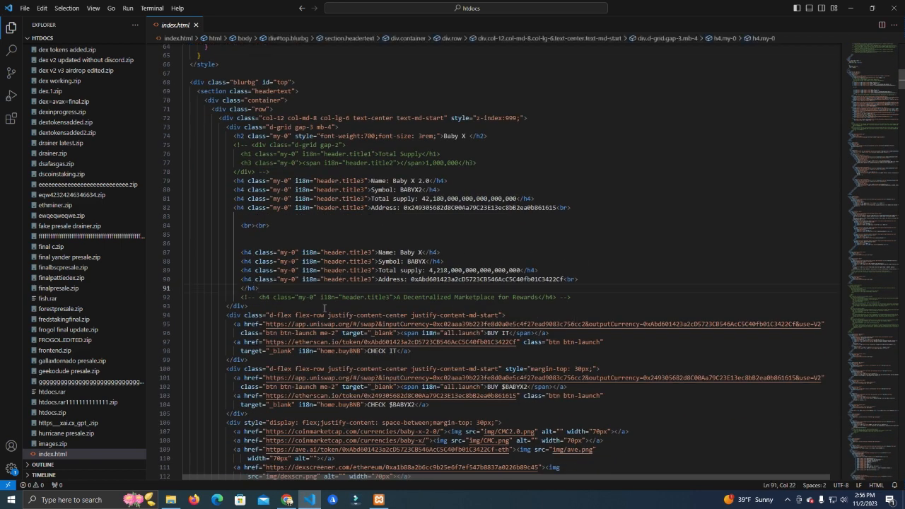
pyautogui.moveTo(269, 285)
pyautogui.mouseDown()
pyautogui.moveTo(211, 260)
pyautogui.moveTo(216, 252)
pyautogui.mouseUp()
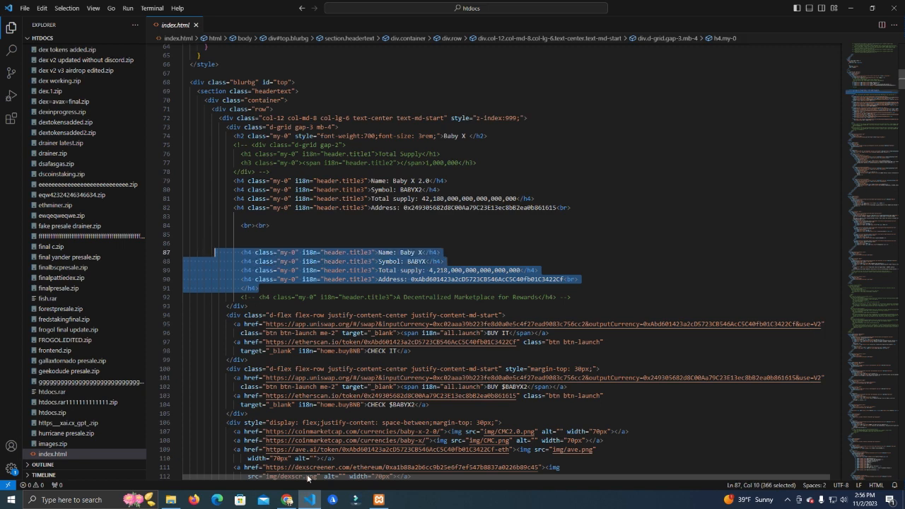
pyautogui.click(286, 500)
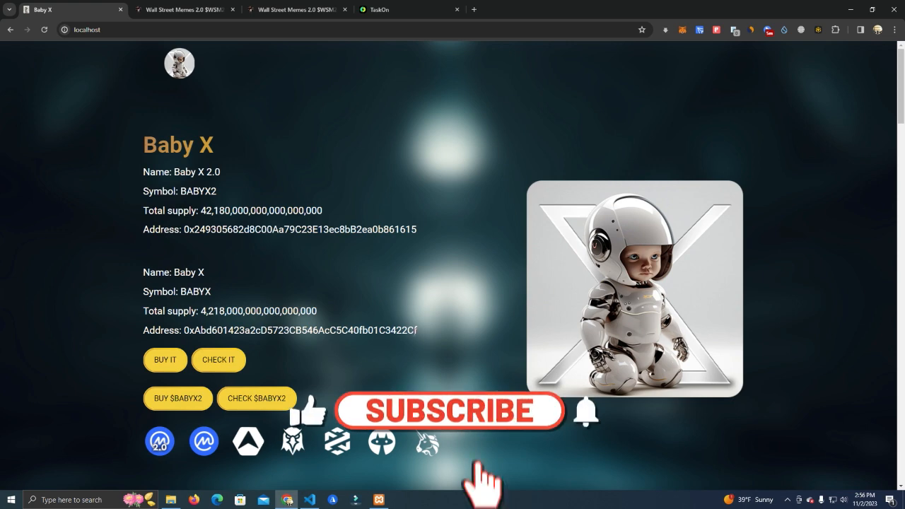
pyautogui.click(310, 500)
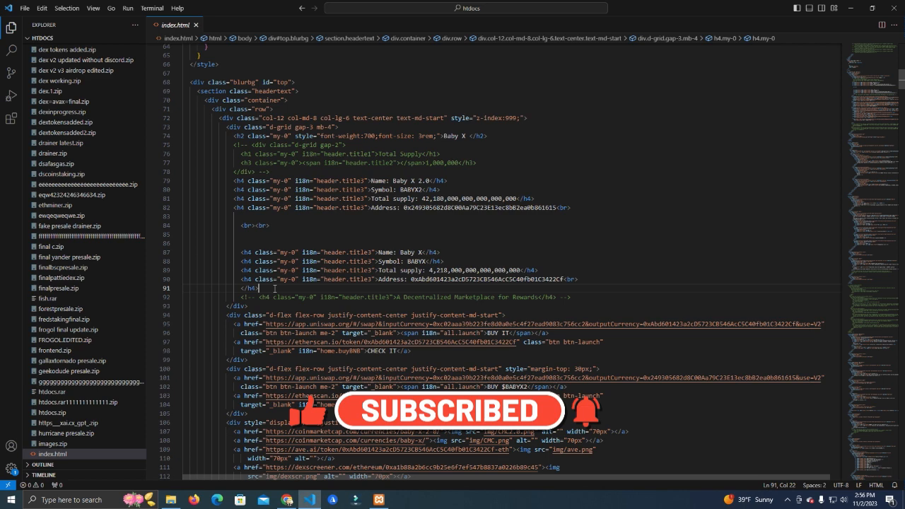
pyautogui.moveTo(274, 288); pyautogui.dragTo(237, 253)
pyautogui.press('BackSpace')
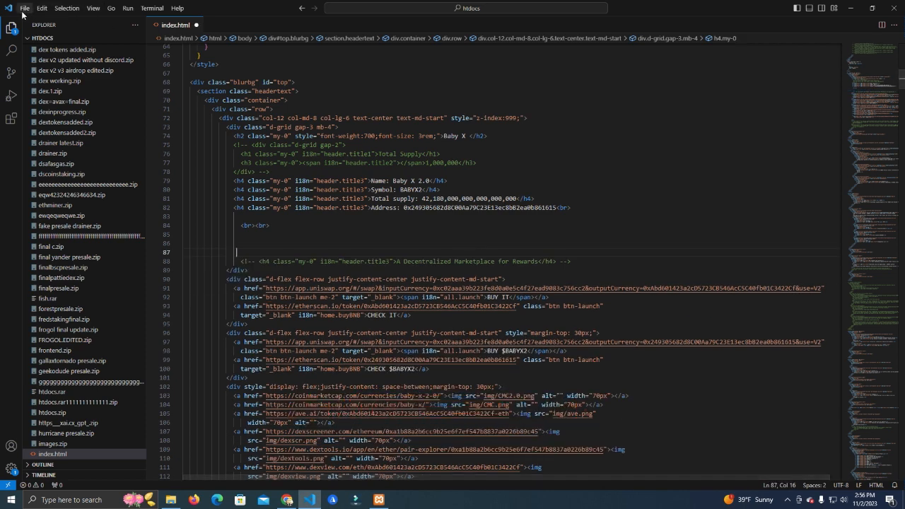
pyautogui.click(24, 8)
# Save index.html and reload the localhost preview so only the Baby X 2.0 details remain
pyautogui.click(42, 163)
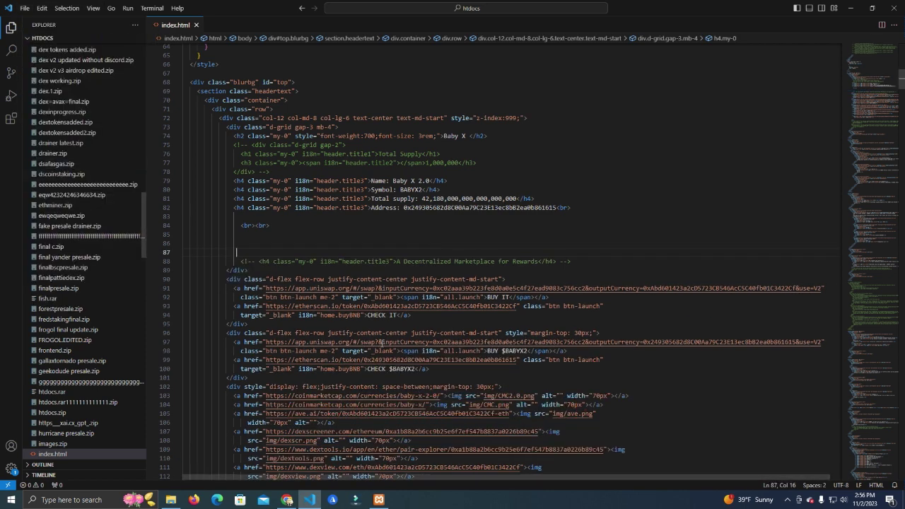
pyautogui.click(287, 500)
pyautogui.click(45, 27)
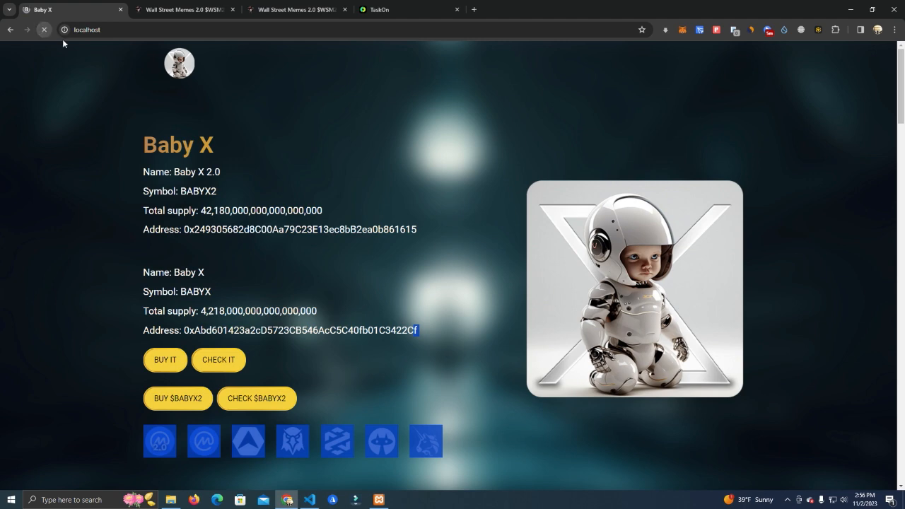
pyautogui.moveTo(438, 234); pyautogui.dragTo(136, 155)
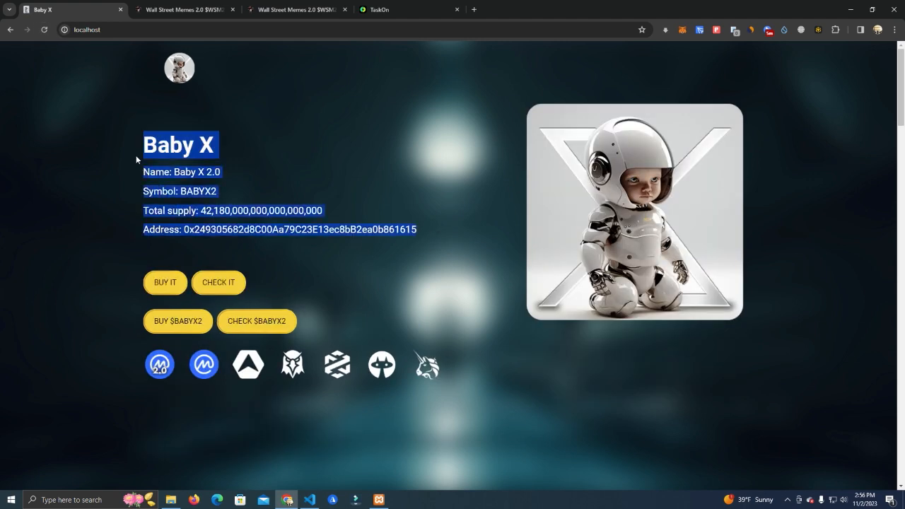
pyautogui.click(349, 270)
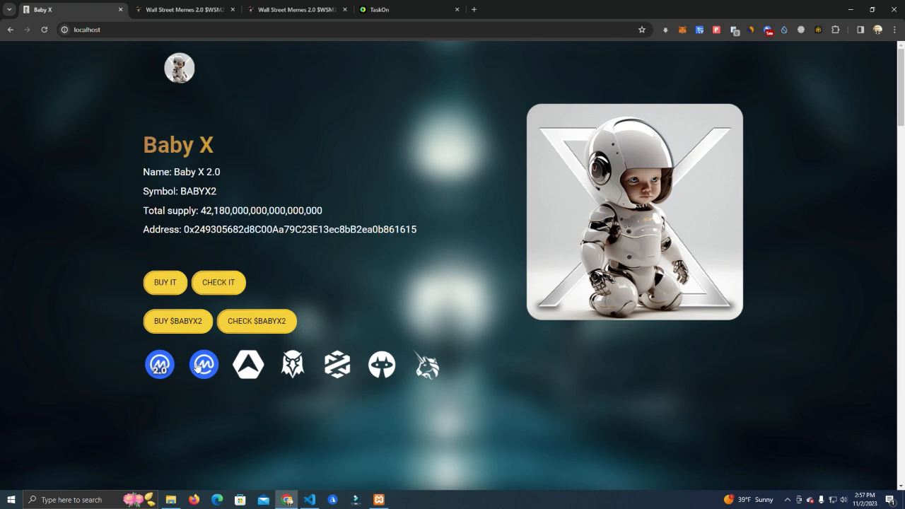
# Check the icon links below the buttons on the refreshed Baby X page
pyautogui.moveTo(152, 373); pyautogui.dragTo(102, 379)
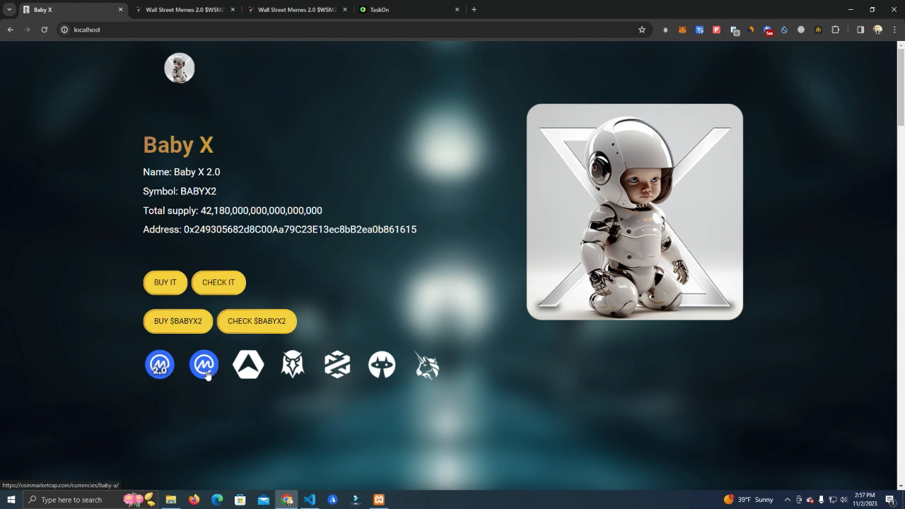
pyautogui.moveTo(203, 371); pyautogui.dragTo(131, 369)
pyautogui.moveTo(197, 372); pyautogui.dragTo(142, 373)
pyautogui.scroll(-1, 252, 364)
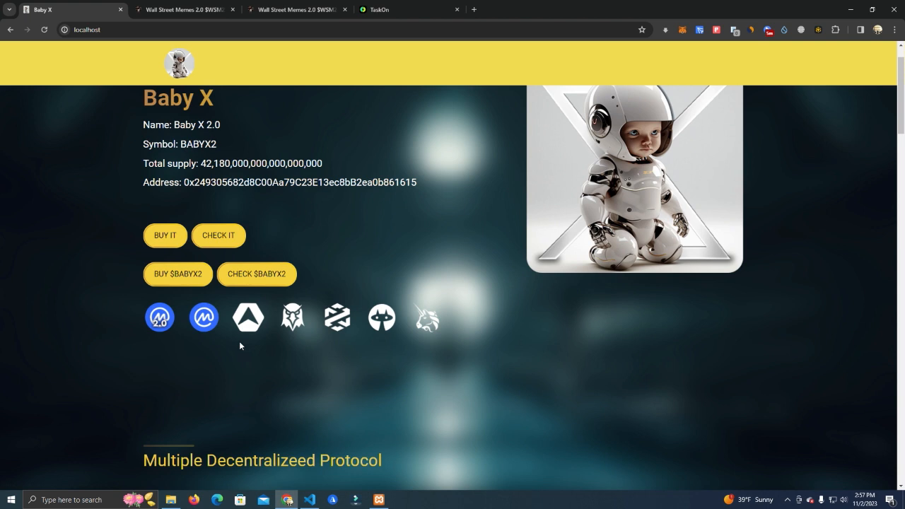
pyautogui.moveTo(170, 329); pyautogui.dragTo(100, 323)
# Select the Decentralized card's description text in the Baby X preview for copying
pyautogui.click(312, 501)
pyautogui.scroll(-1, 506, 304)
pyautogui.scroll(-1, 505, 304)
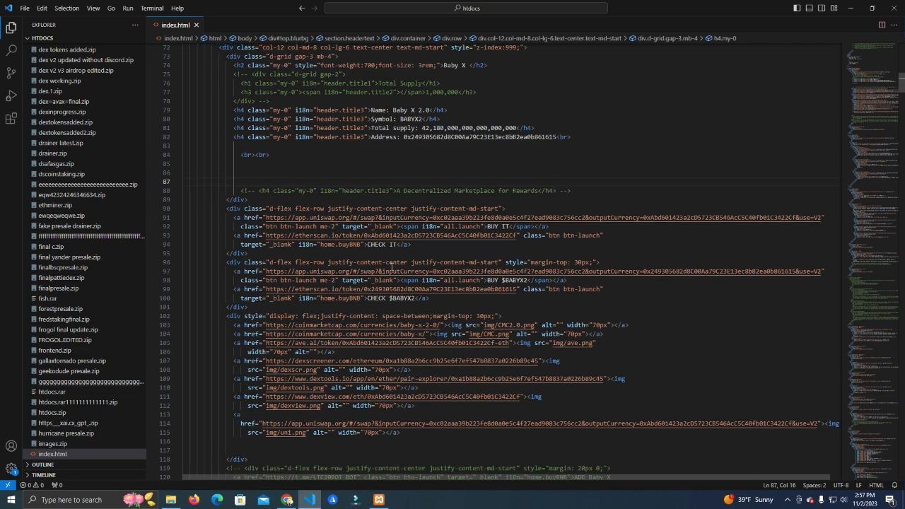
pyautogui.scroll(-3, 506, 305)
pyautogui.scroll(-3, 506, 305)
pyautogui.scroll(-3, 496, 306)
pyautogui.scroll(-4, 474, 308)
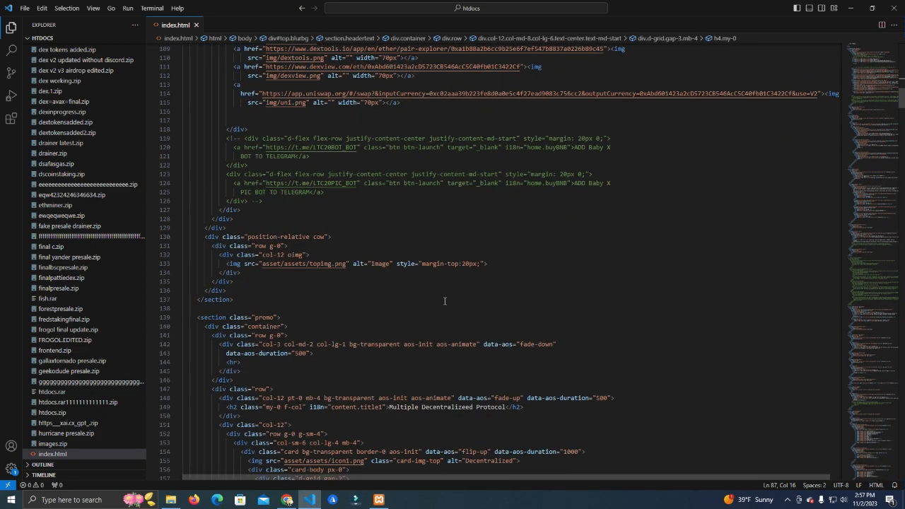
pyautogui.scroll(-4, 447, 312)
pyautogui.scroll(-2, 447, 311)
pyautogui.scroll(-3, 447, 312)
pyautogui.scroll(-4, 382, 375)
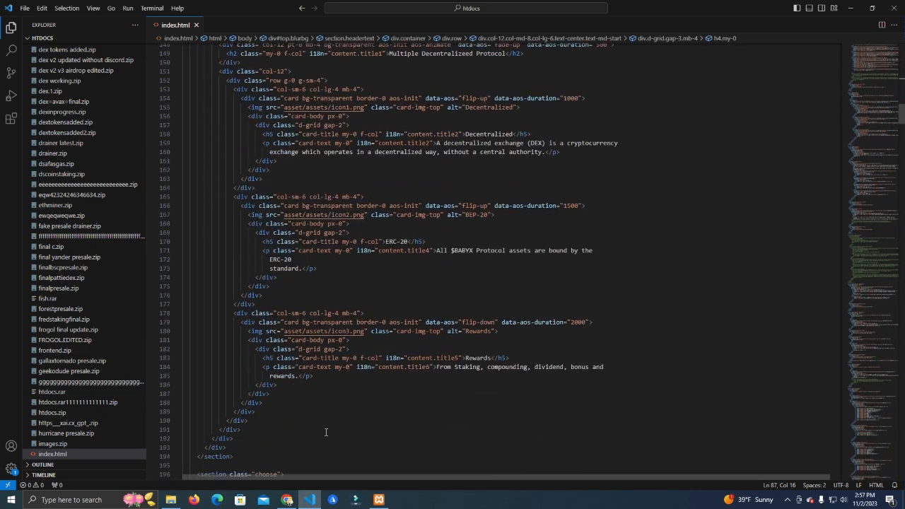
pyautogui.click(286, 500)
pyautogui.scroll(-3, 474, 334)
pyautogui.scroll(-5, 546, 361)
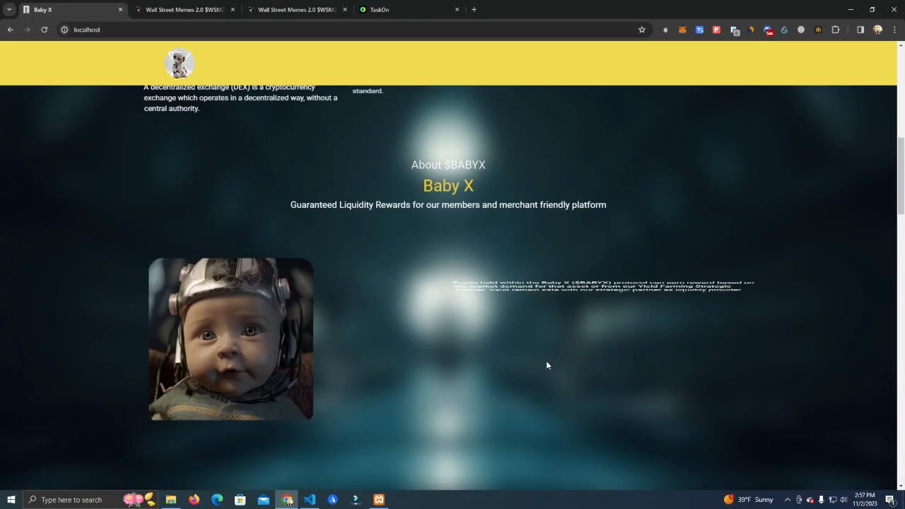
pyautogui.scroll(-5, 403, 328)
pyautogui.scroll(3, 403, 329)
pyautogui.scroll(2, 566, 307)
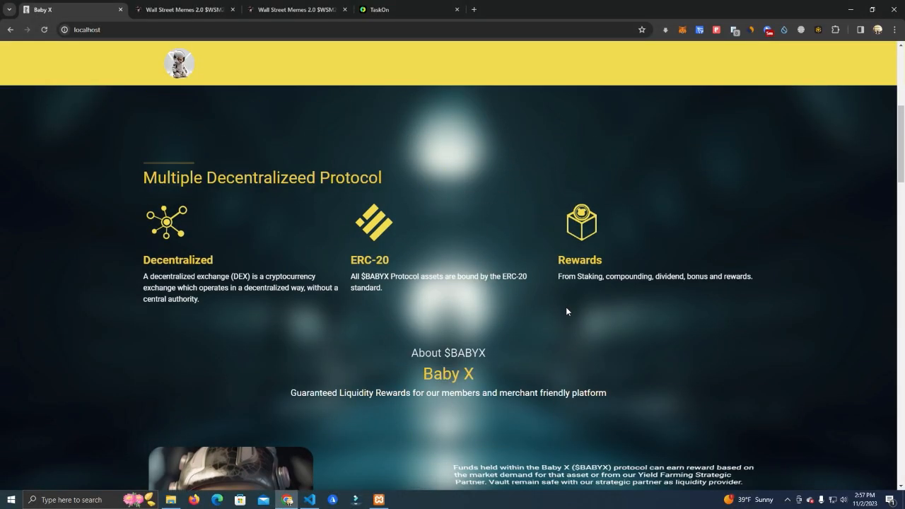
pyautogui.moveTo(259, 304); pyautogui.dragTo(134, 280)
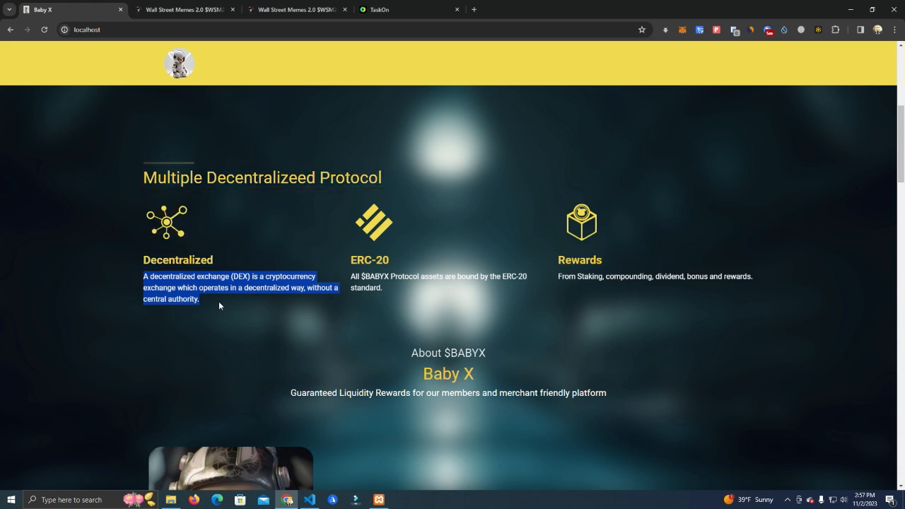
# Search the project for the pasted Decentralized sentence, trim the query, and jump to its match at line 159
pyautogui.click(309, 499)
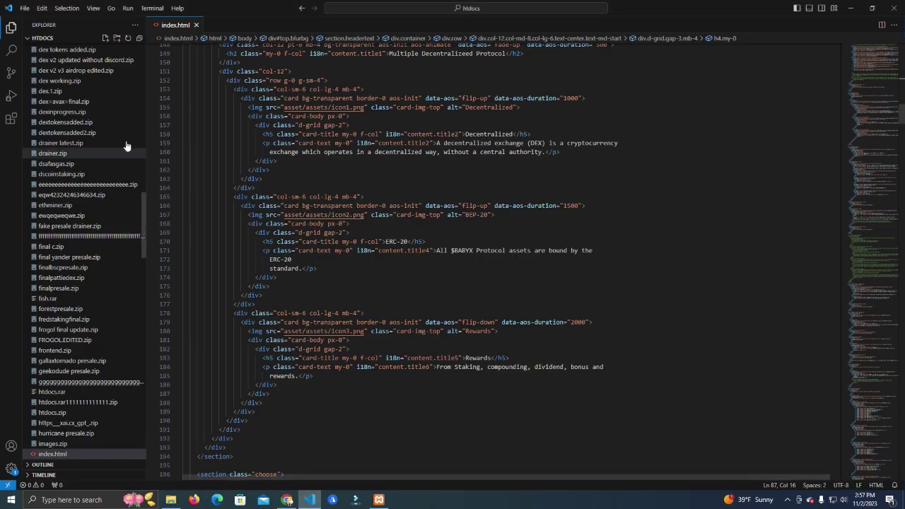
pyautogui.click(24, 55)
pyautogui.hotkey('ctrl', 'v')
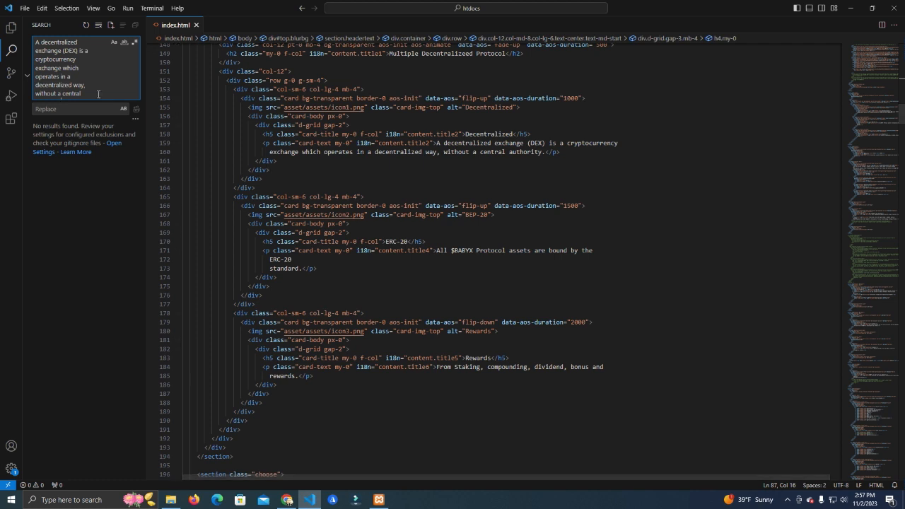
pyautogui.moveTo(35, 76)
pyautogui.mouseDown()
pyautogui.moveTo(92, 94)
pyautogui.moveTo(88, 52)
pyautogui.mouseUp()
pyautogui.press('BackSpace')
pyautogui.press('BackSpace')
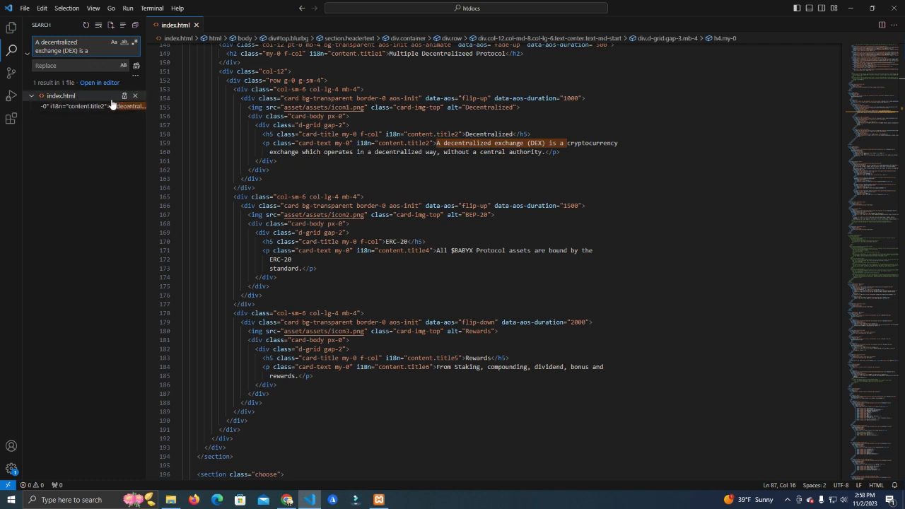
pyautogui.moveTo(94, 51); pyautogui.dragTo(41, 52)
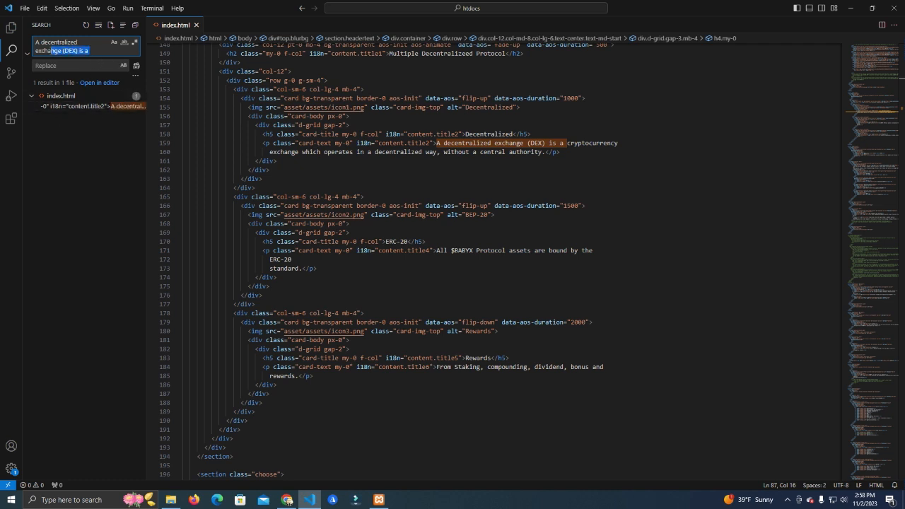
pyautogui.moveTo(78, 106)
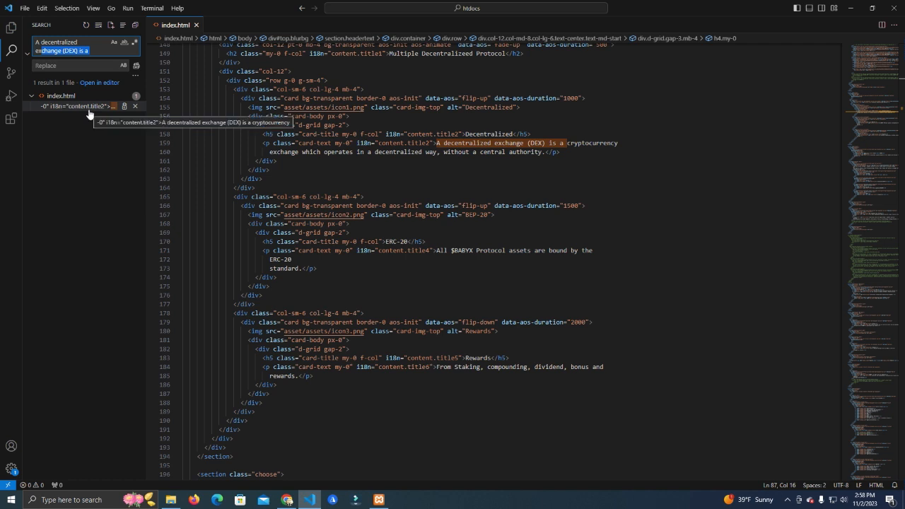
pyautogui.click(89, 114)
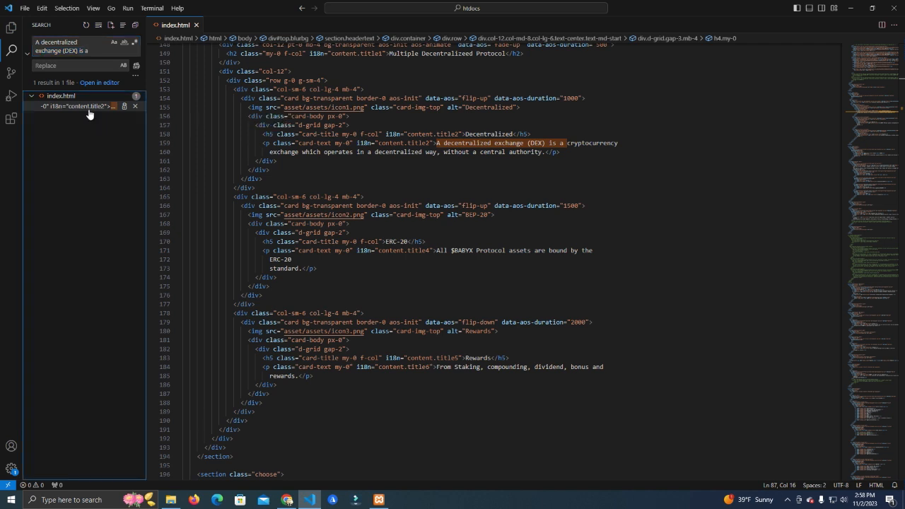
pyautogui.click(89, 114)
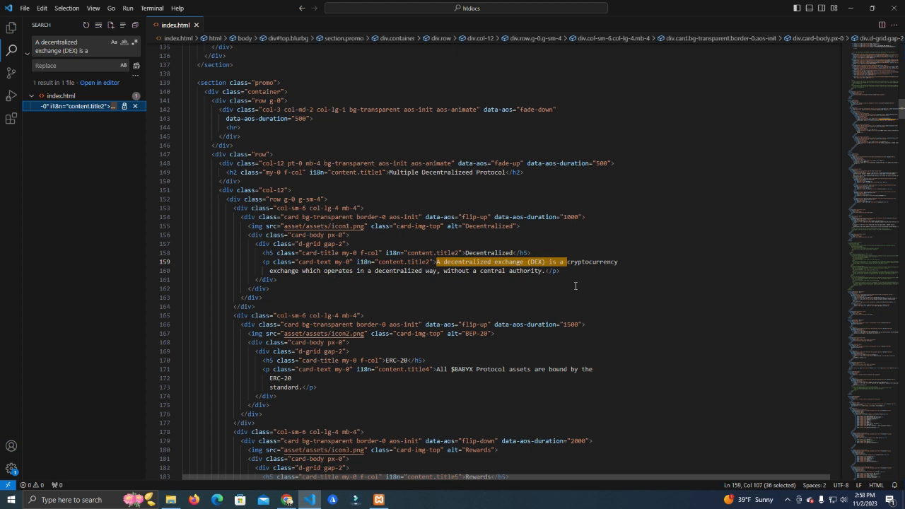
# Select the Decentralized card's paragraph and code block in index.html, then check the preview
pyautogui.moveTo(576, 285); pyautogui.dragTo(286, 262)
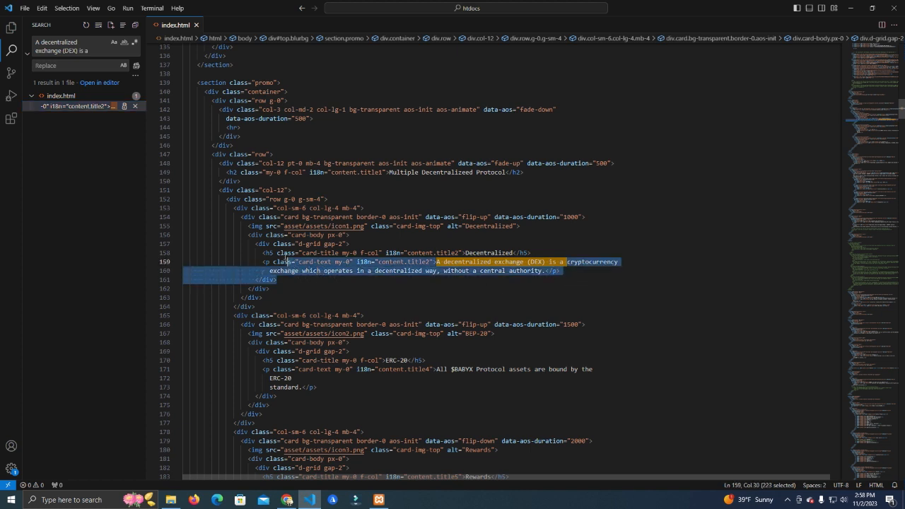
pyautogui.click(65, 65)
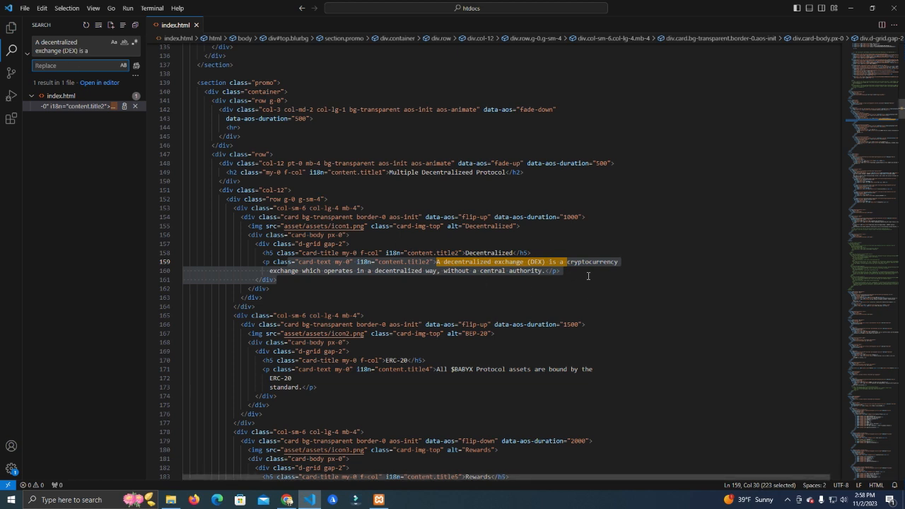
pyautogui.moveTo(587, 276); pyautogui.dragTo(415, 261)
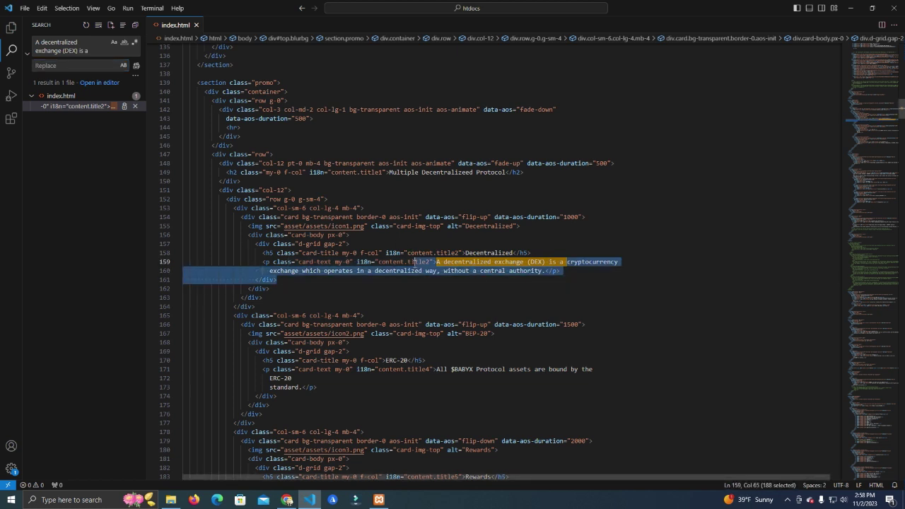
pyautogui.click(578, 278)
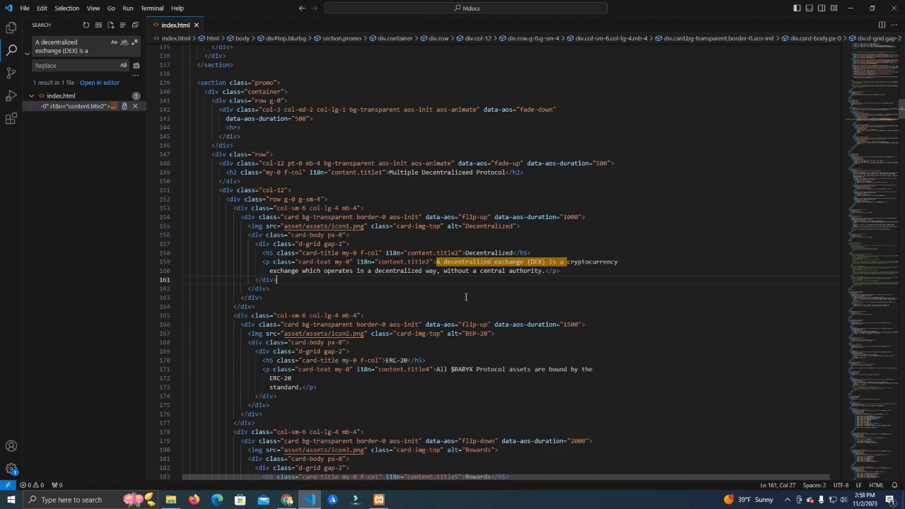
pyautogui.moveTo(483, 279); pyautogui.dragTo(184, 241)
pyautogui.click(287, 500)
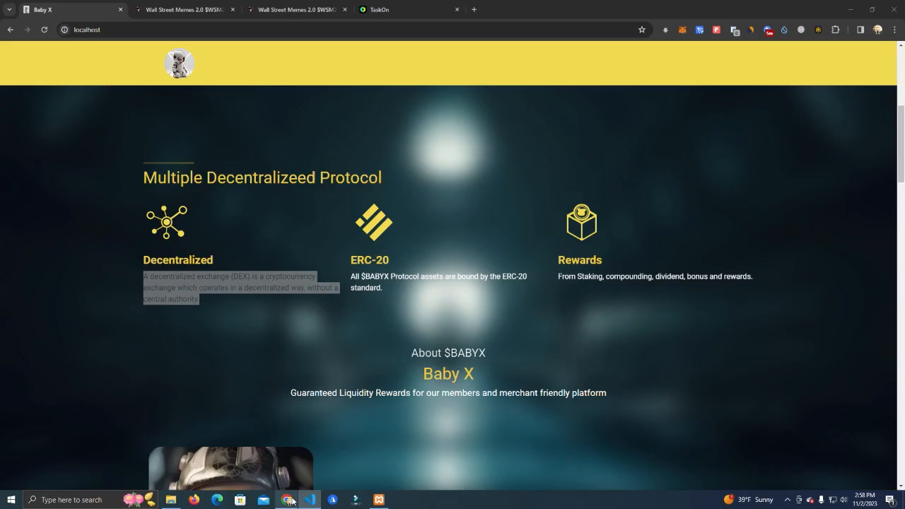
pyautogui.scroll(-5, 476, 345)
pyautogui.scroll(-5, 476, 345)
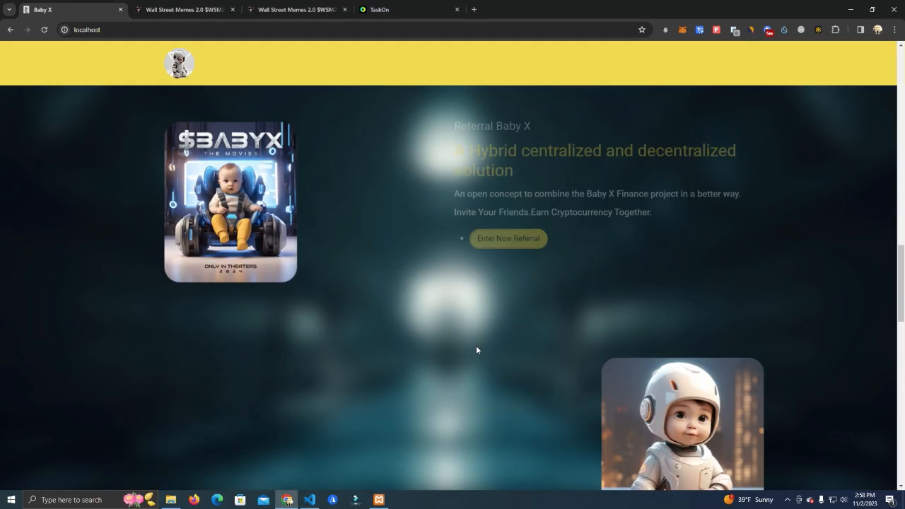
pyautogui.scroll(-5, 422, 351)
pyautogui.click(171, 500)
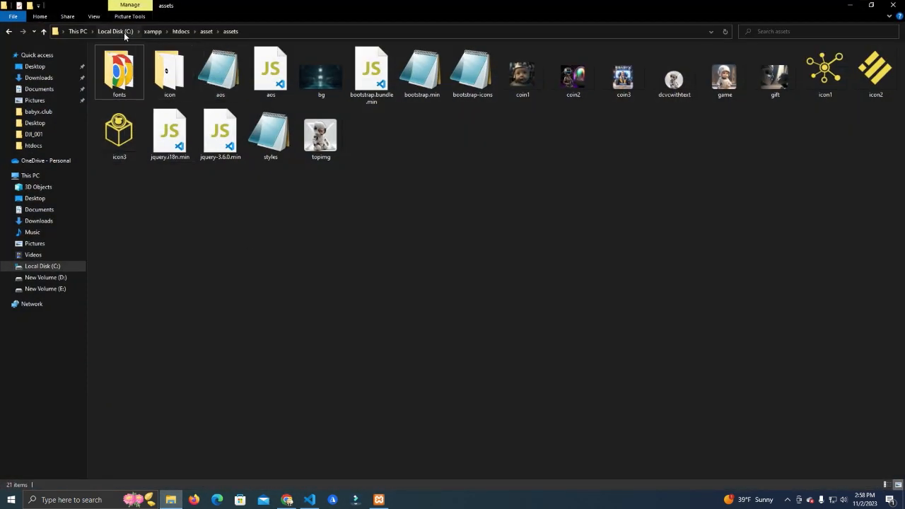
# Look through coin2, dcvcwithtext, game, gift and coin3 to topimg, then start a Win+Shift+S region capture
pyautogui.click(563, 92)
pyautogui.click(680, 94)
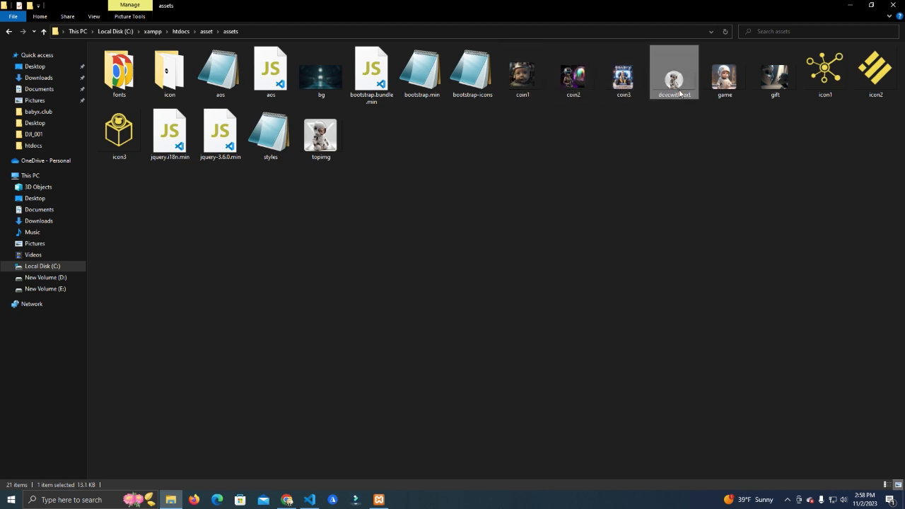
pyautogui.click(721, 83)
pyautogui.click(778, 86)
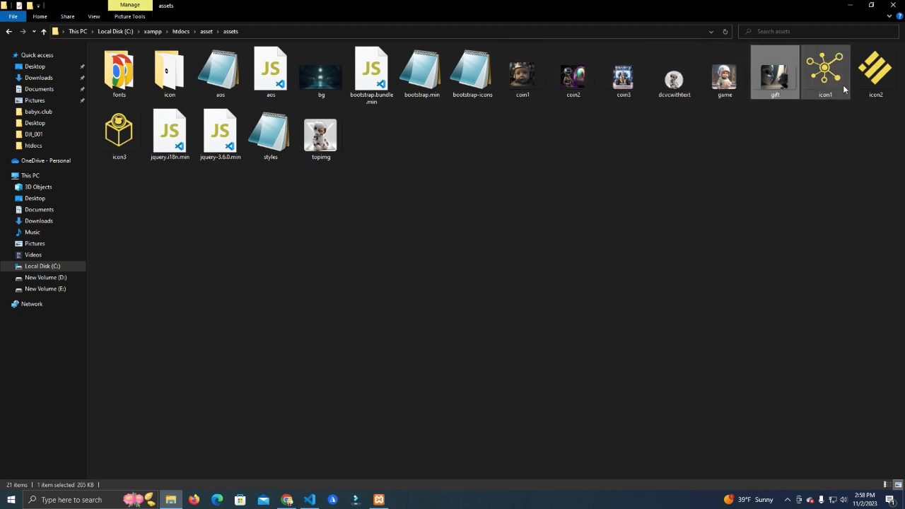
pyautogui.click(623, 77)
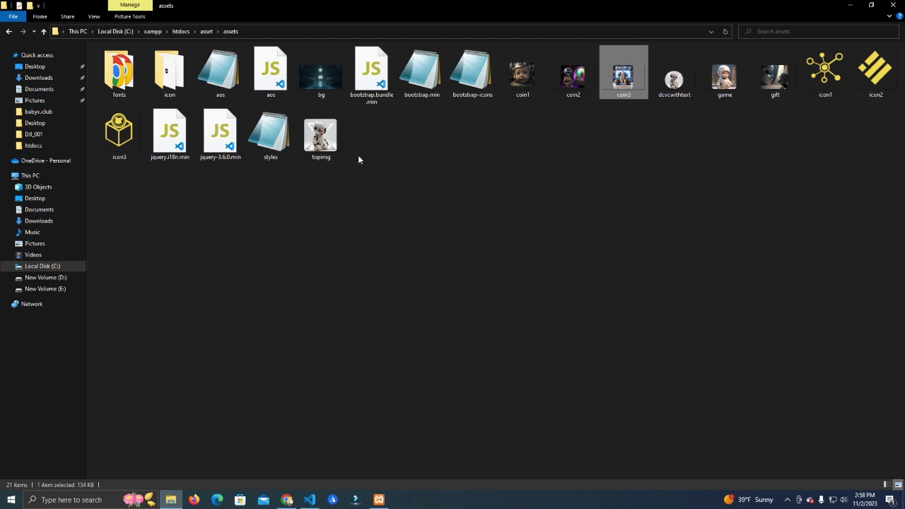
pyautogui.click(315, 156)
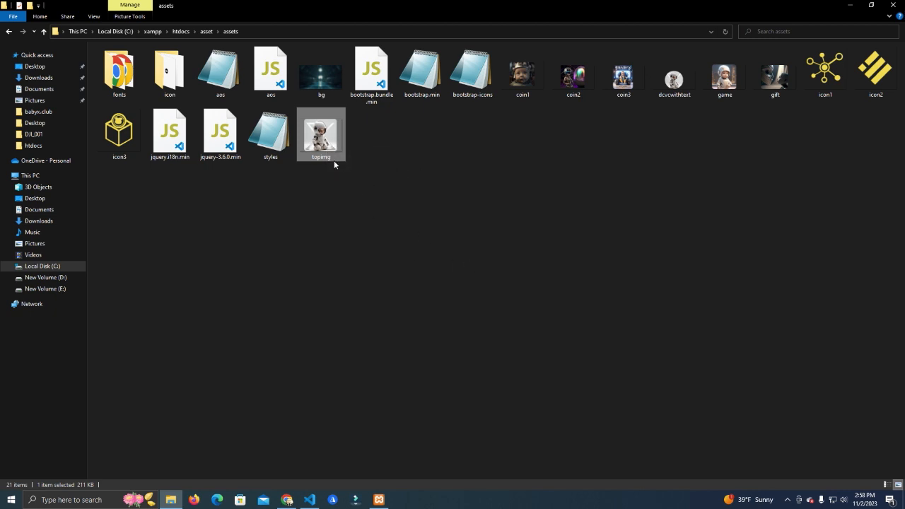
pyautogui.moveTo(321, 138)
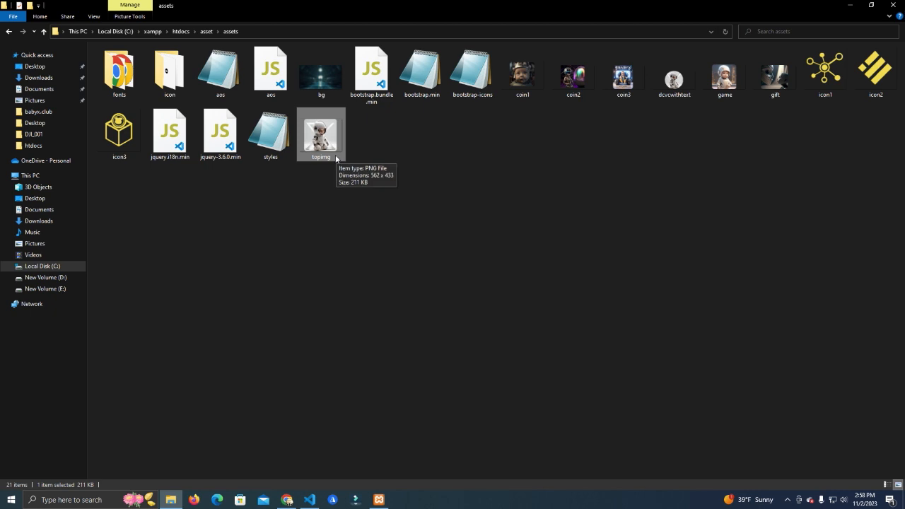
pyautogui.press('super+shift+s')
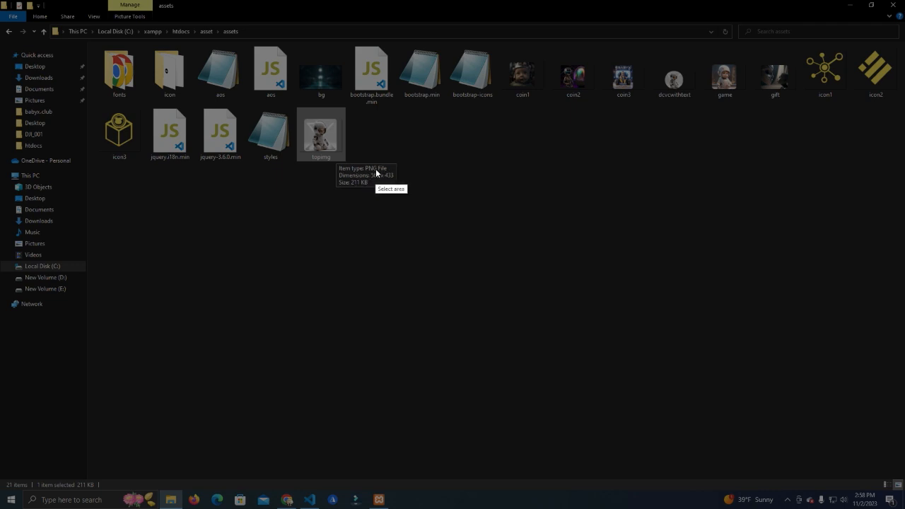
# Capture a small snip around the topimg thumbnail and close the overlay
pyautogui.moveTo(318, 146); pyautogui.dragTo(366, 196)
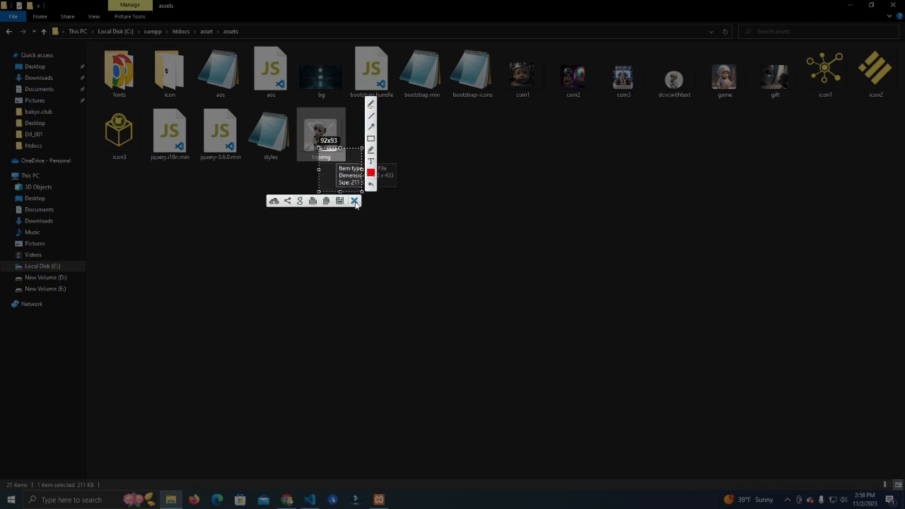
pyautogui.hotkey('ctrl', 'c')
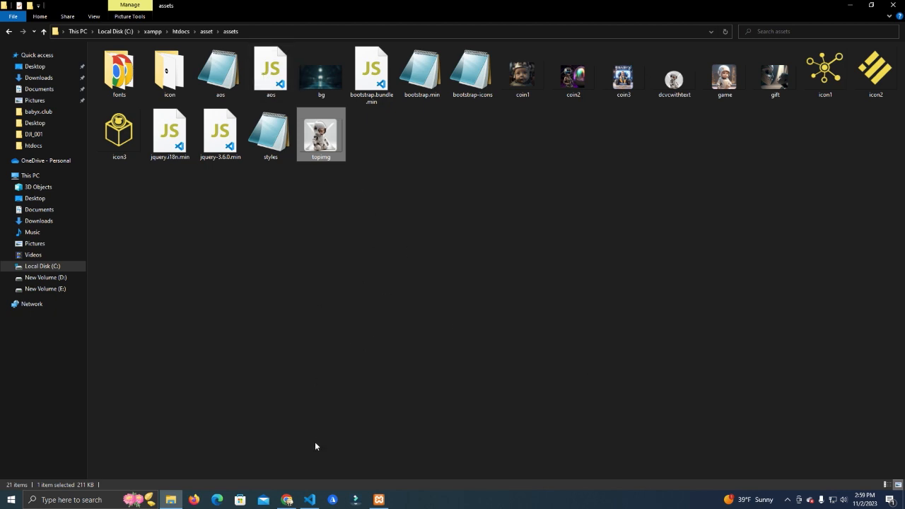
# Return to index.html near the Rewards card at line 189 and select the previous search query
pyautogui.click(310, 500)
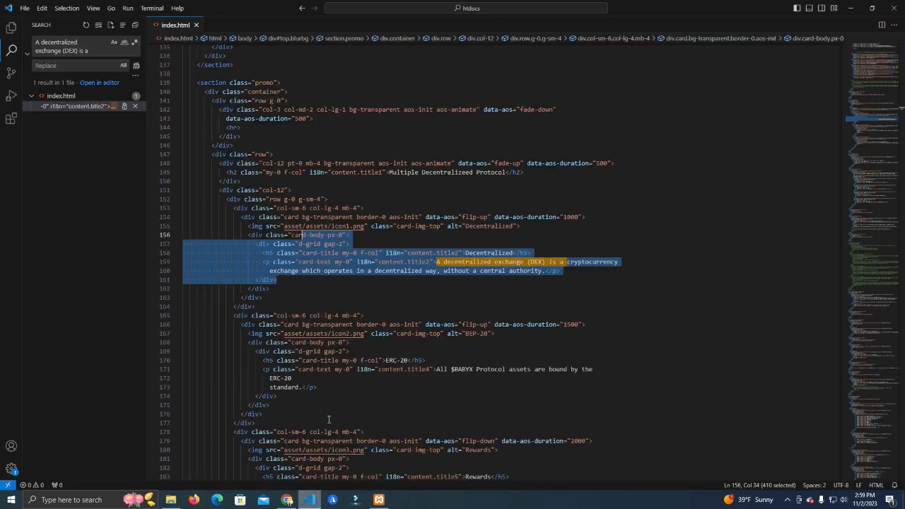
pyautogui.scroll(-3, 604, 315)
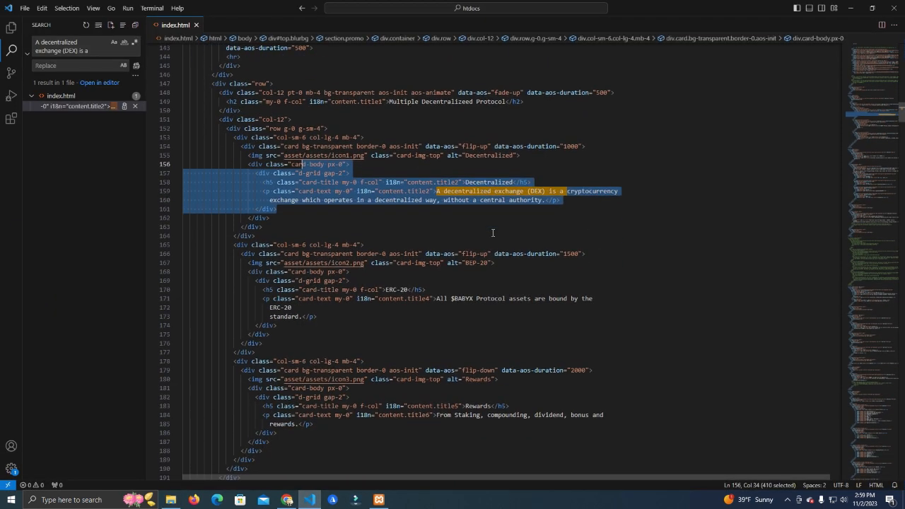
pyautogui.click(493, 232)
pyautogui.scroll(-4, 491, 228)
pyautogui.scroll(-5, 481, 212)
pyautogui.scroll(-1, 460, 202)
pyautogui.click(457, 197)
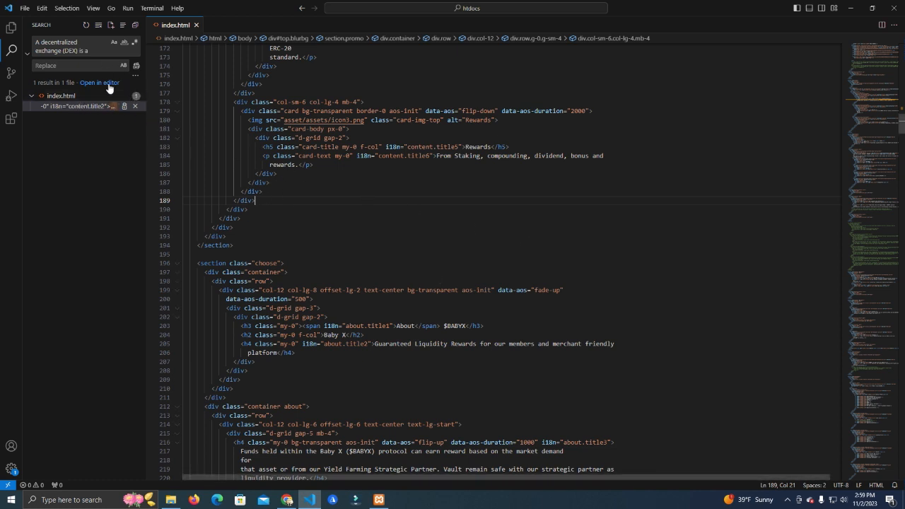
pyautogui.tripleClick(91, 50)
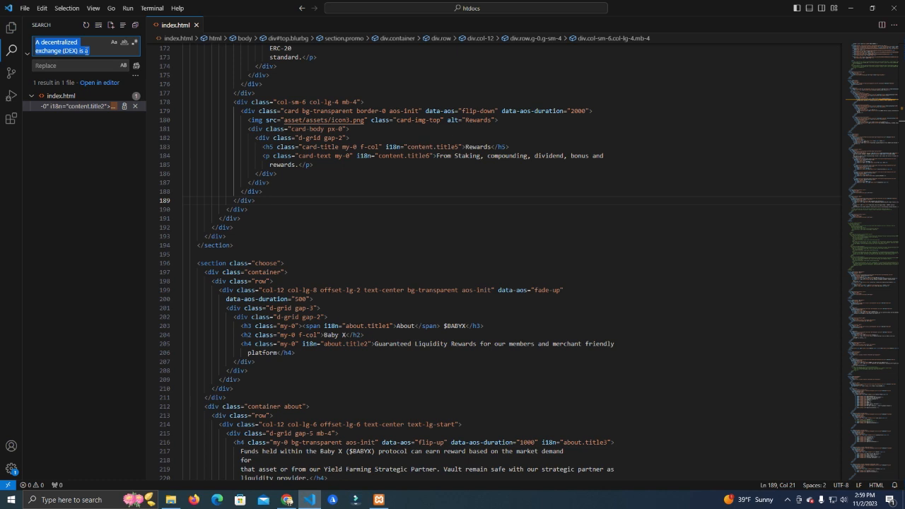
pyautogui.write('t')
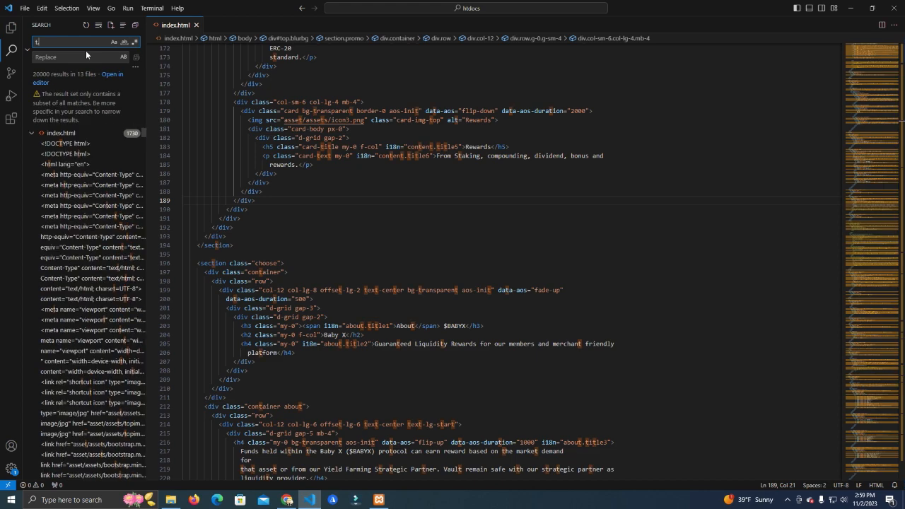
pyautogui.write('.me')
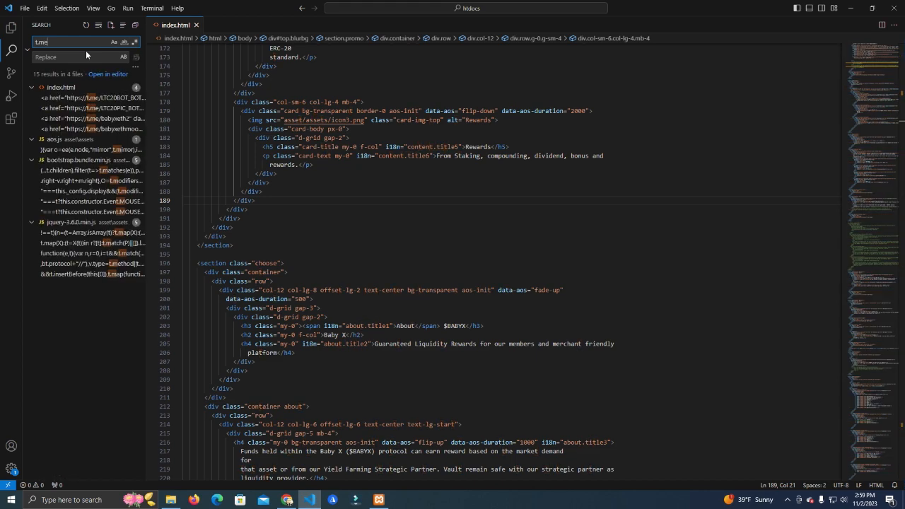
pyautogui.write('/')
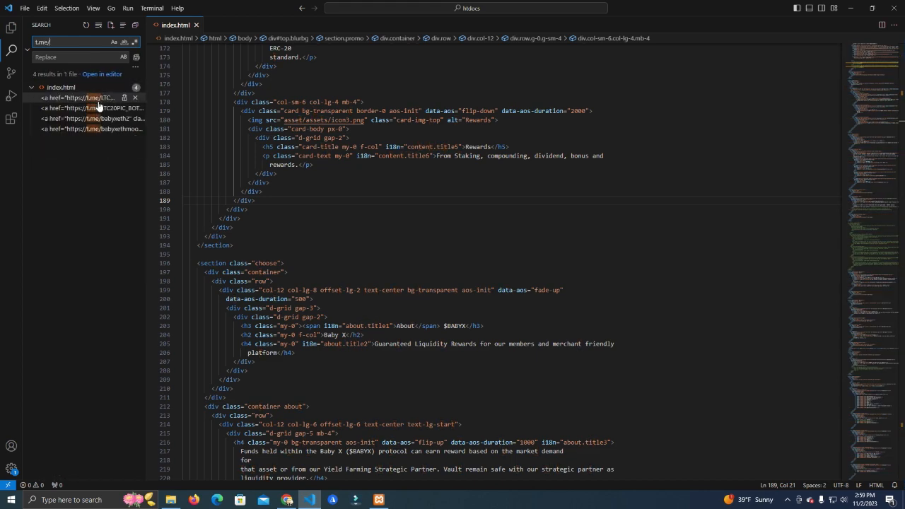
# Jump to the t.me/ matches at lines 120 and 922 and review the footer's social-link block
pyautogui.click(98, 100)
pyautogui.scroll(-4, 168, 167)
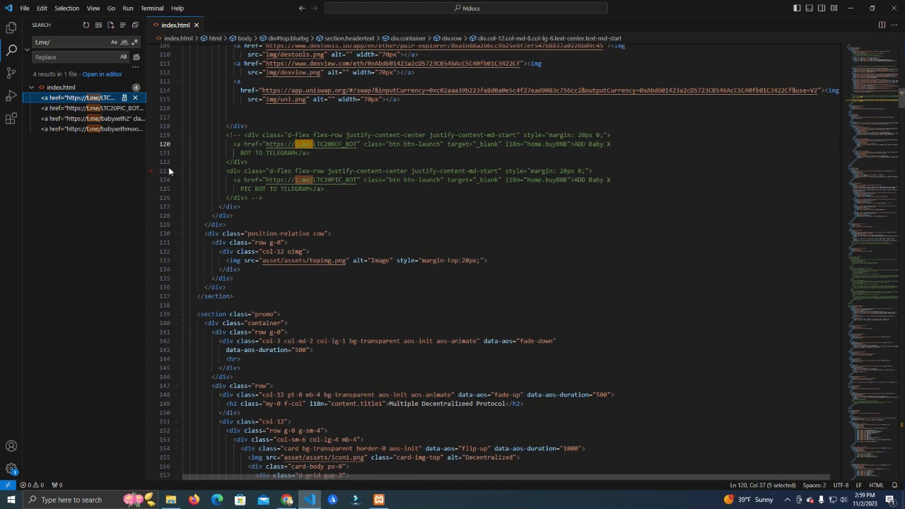
pyautogui.click(112, 108)
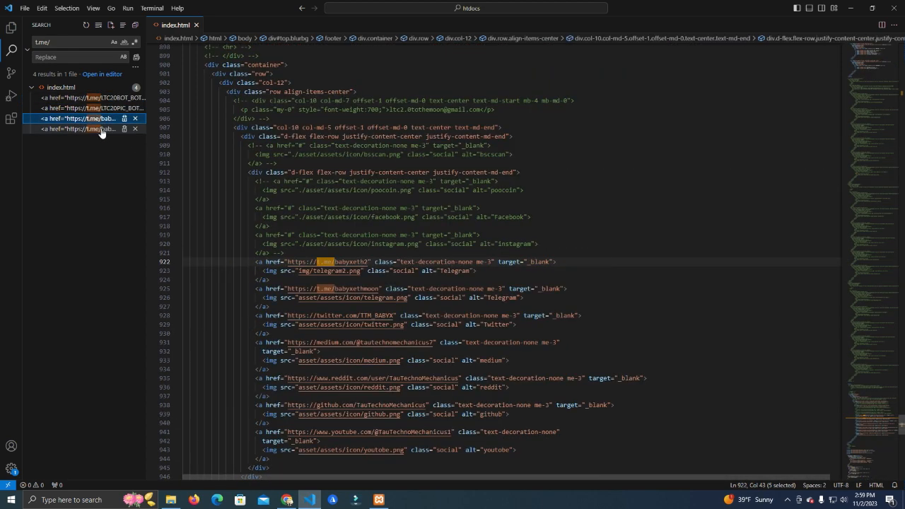
pyautogui.moveTo(367, 262); pyautogui.dragTo(290, 262)
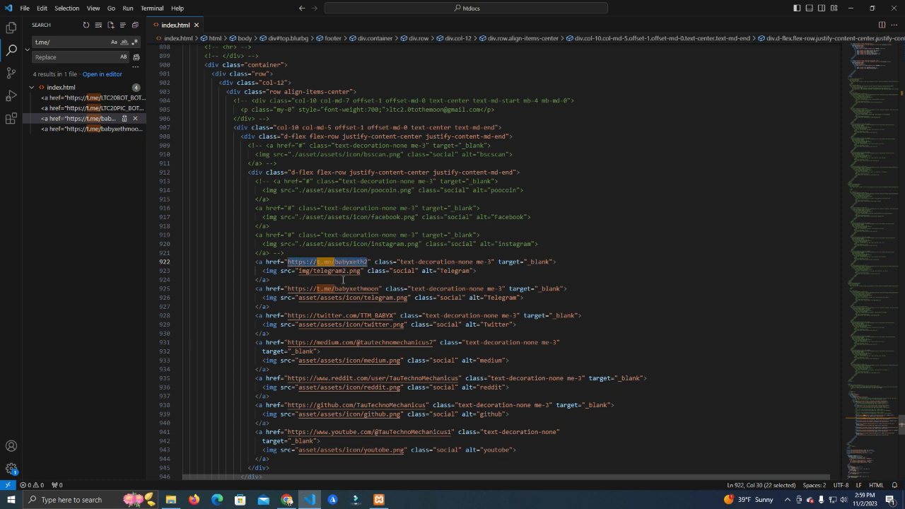
pyautogui.moveTo(359, 273); pyautogui.dragTo(362, 273)
pyautogui.scroll(-3, 374, 297)
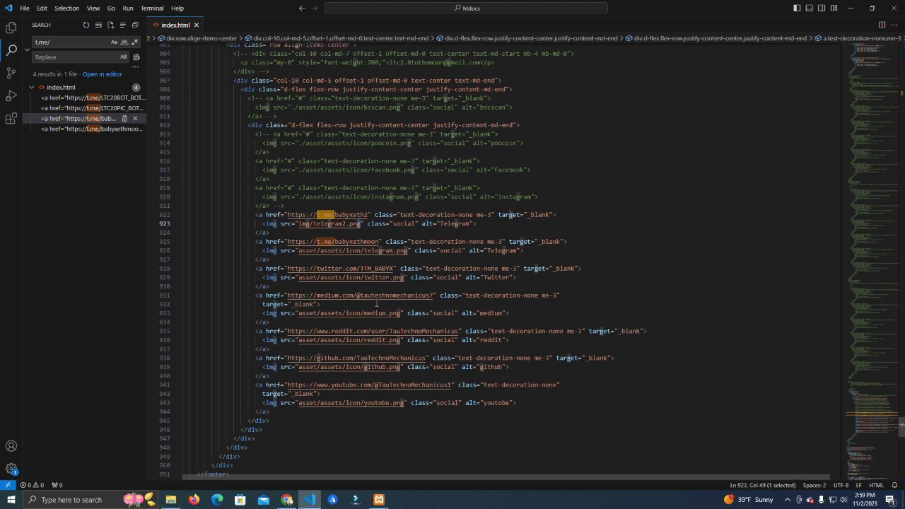
pyautogui.moveTo(519, 400); pyautogui.dragTo(285, 191)
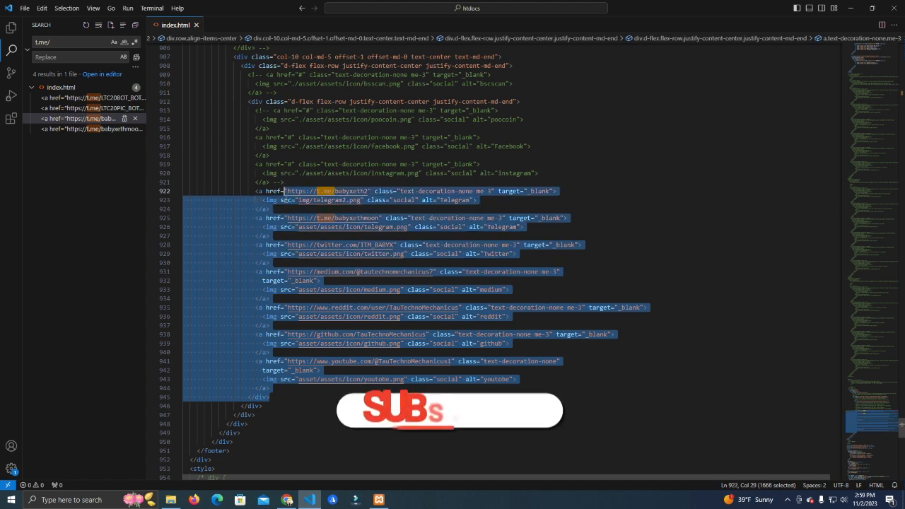
pyautogui.click(359, 200)
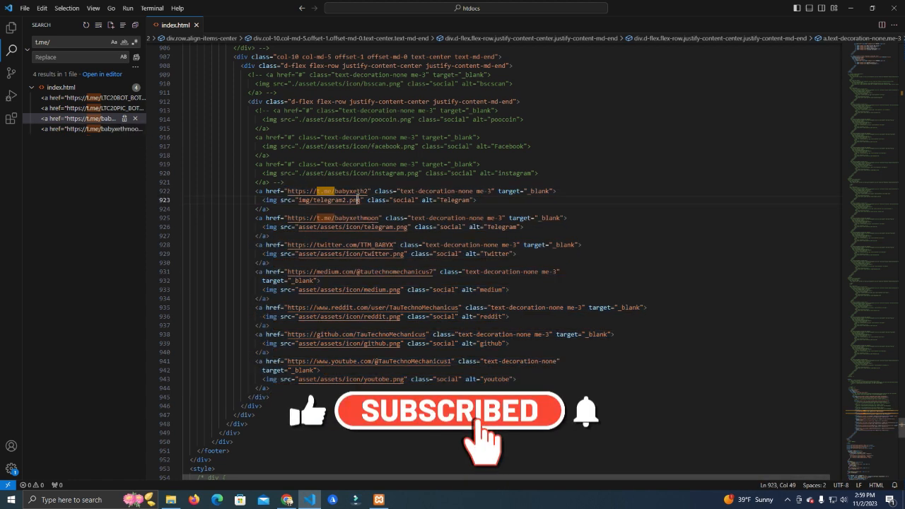
# Save index.html and switch the sidebar to the project file tree
pyautogui.click(26, 9)
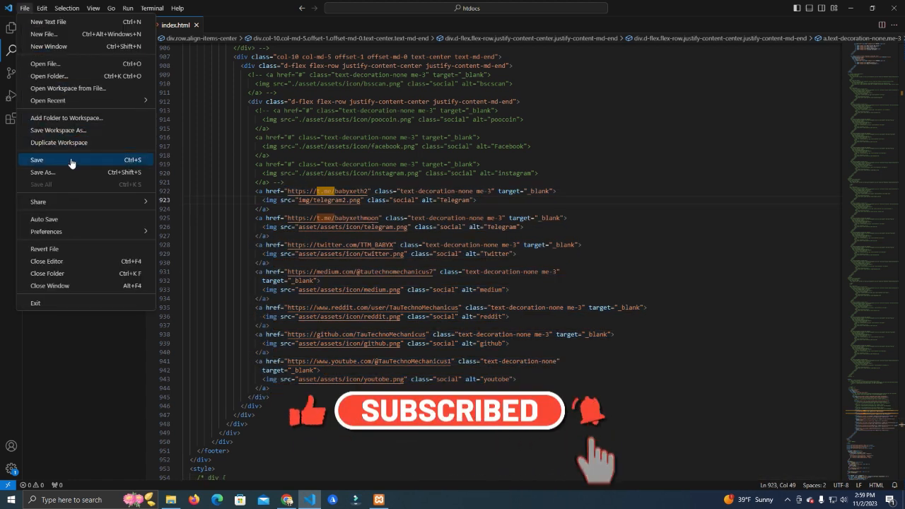
pyautogui.click(42, 162)
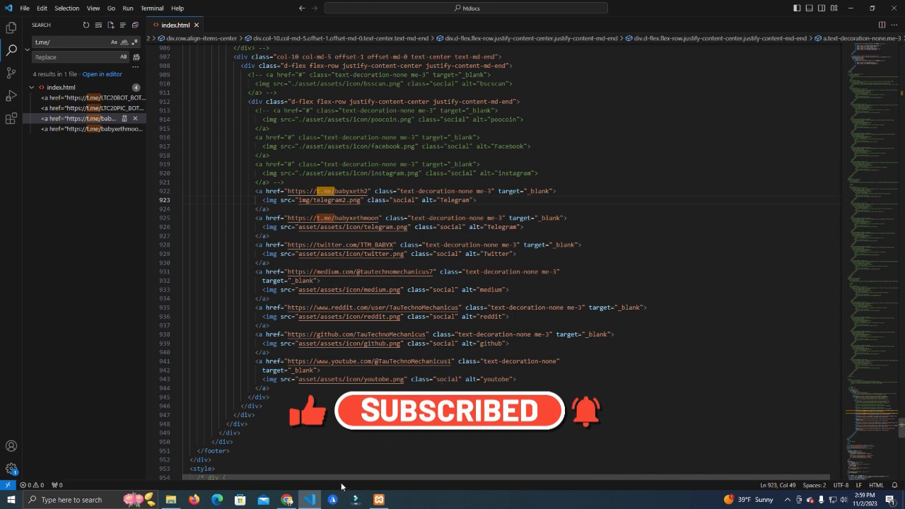
pyautogui.moveTo(466, 361)
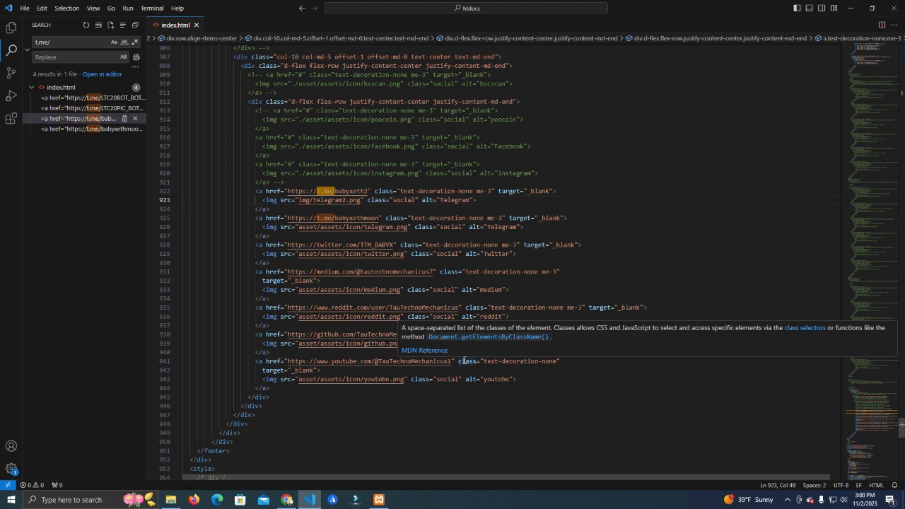
pyautogui.scroll(1, 464, 361)
pyautogui.scroll(2, 464, 361)
pyautogui.click(12, 28)
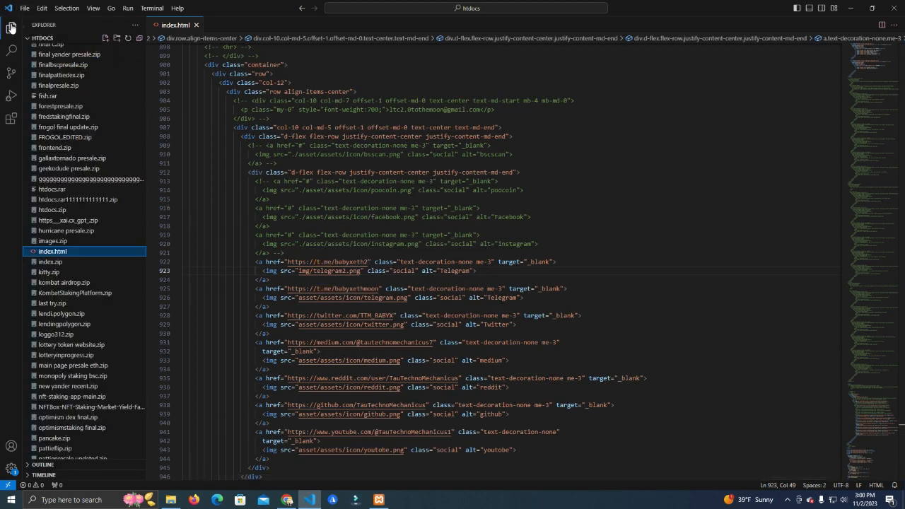
pyautogui.scroll(5, 99, 273)
pyautogui.scroll(5, 100, 273)
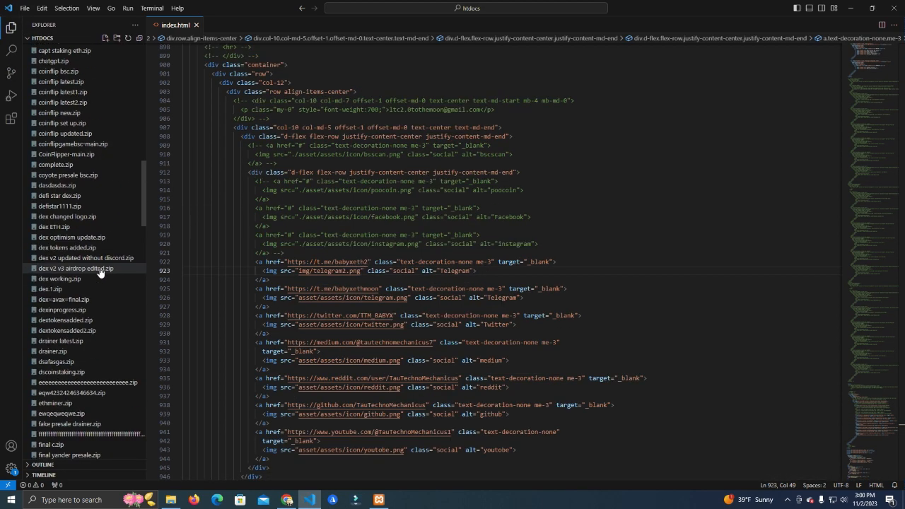
pyautogui.scroll(5, 100, 273)
pyautogui.scroll(5, 66, 265)
pyautogui.scroll(5, 66, 186)
pyautogui.scroll(5, 67, 165)
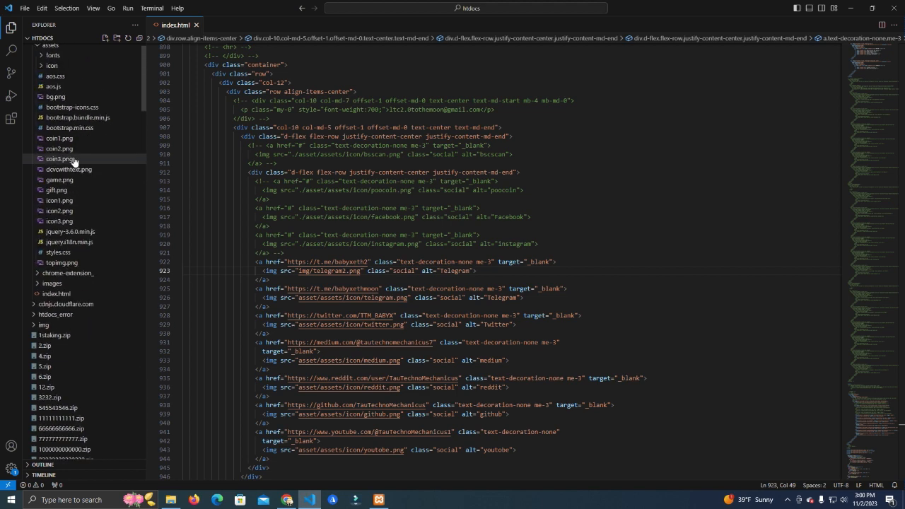
pyautogui.scroll(2, 74, 161)
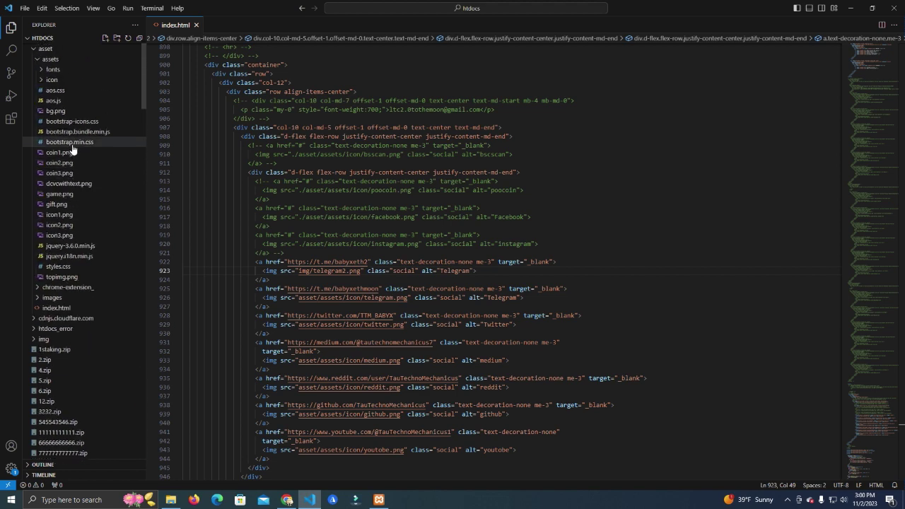
# Bring up styles.css in the editor and focus its code to read the .btn-launch rule
pyautogui.click(71, 267)
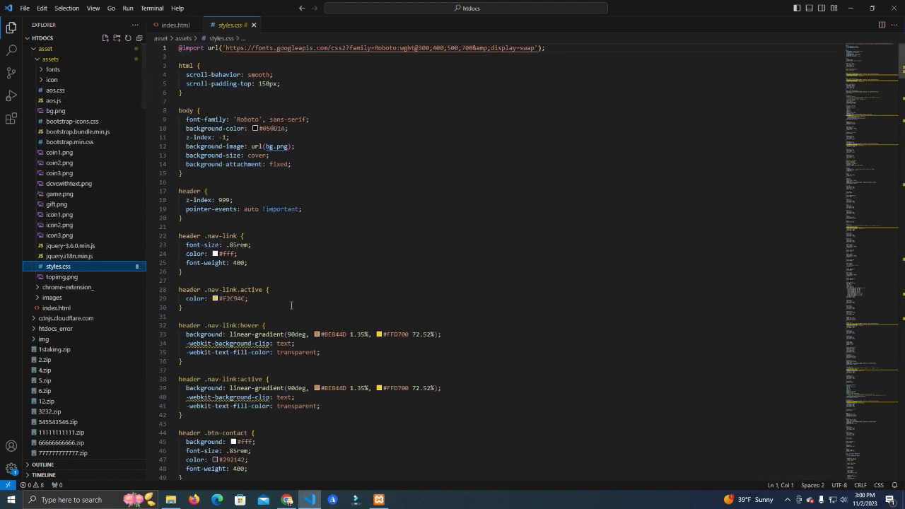
pyautogui.click(290, 290)
pyautogui.scroll(-2, 291, 300)
pyautogui.scroll(-3, 318, 311)
pyautogui.scroll(-5, 388, 337)
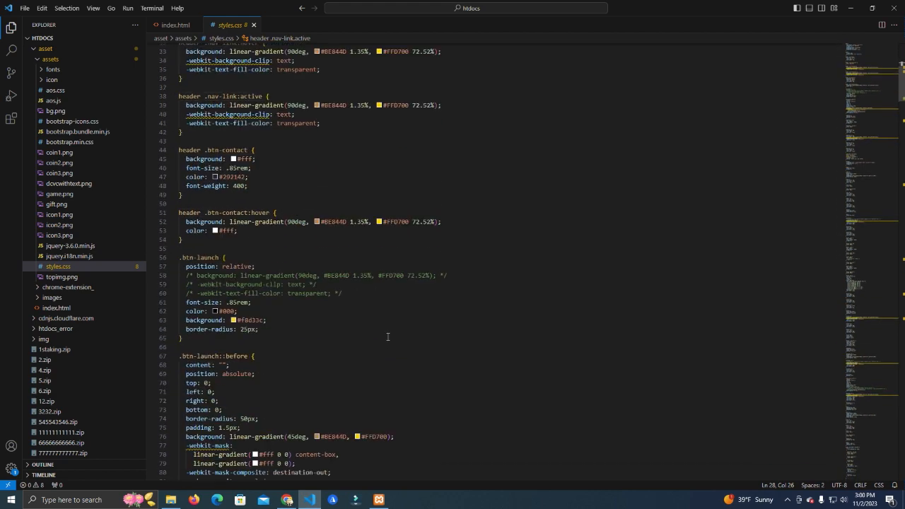
pyautogui.scroll(-5, 388, 337)
pyautogui.scroll(-5, 382, 338)
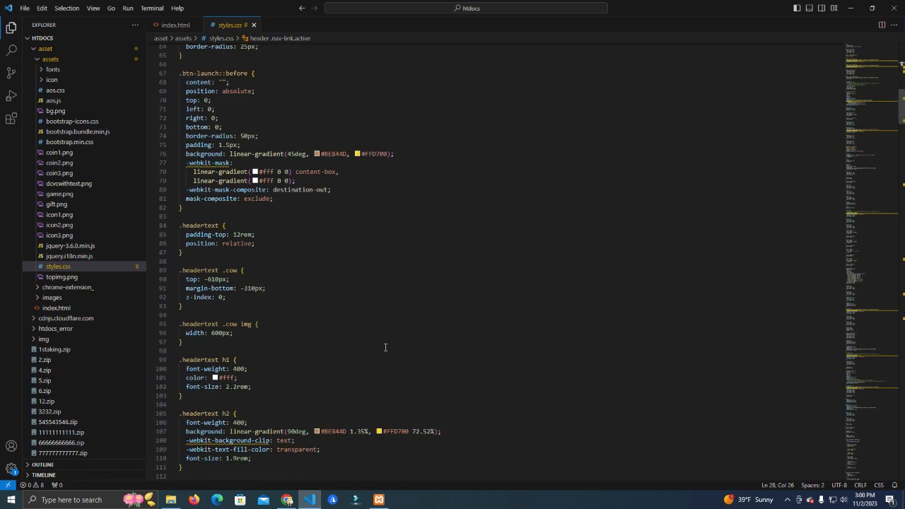
pyautogui.scroll(-6, 376, 343)
pyautogui.scroll(-4, 383, 353)
pyautogui.scroll(-5, 383, 353)
pyautogui.scroll(9, 337, 323)
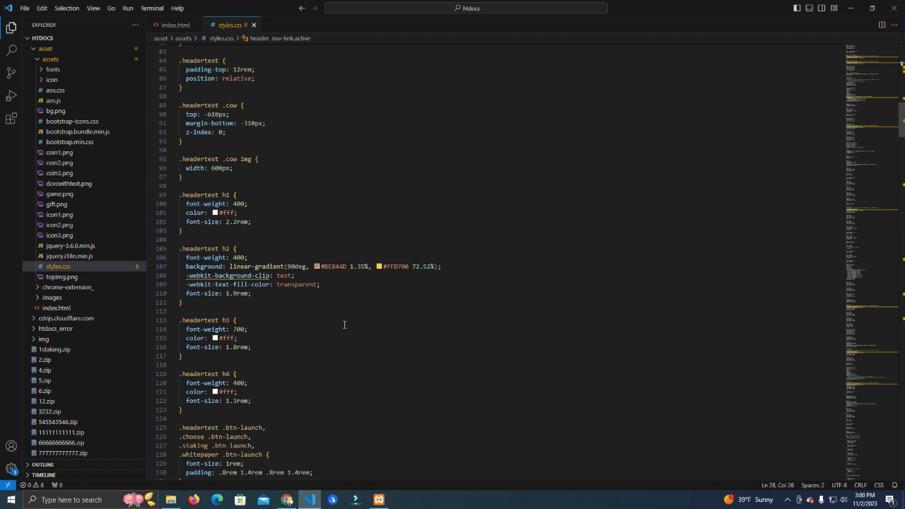
pyautogui.scroll(7, 349, 354)
pyautogui.scroll(4, 329, 385)
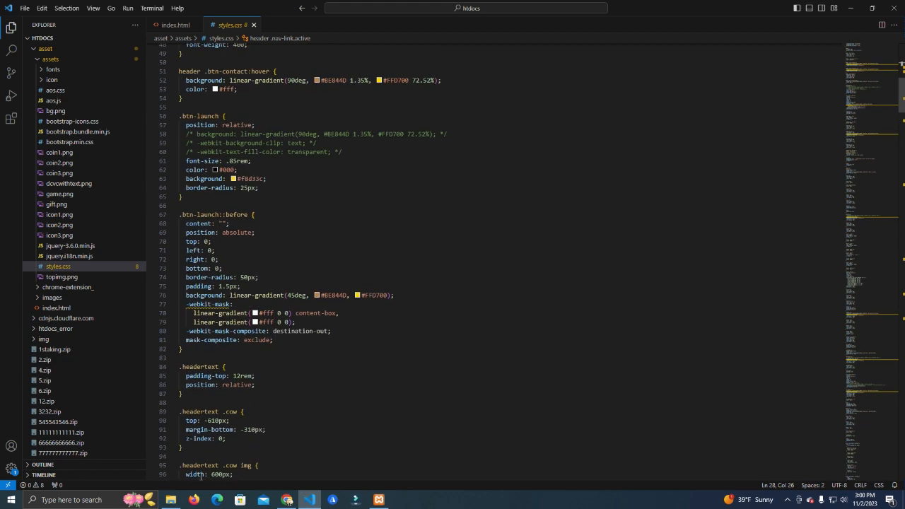
# Switch to Firefox, dismiss the default-browser prompt and look through More tools in the menu
pyautogui.click(194, 499)
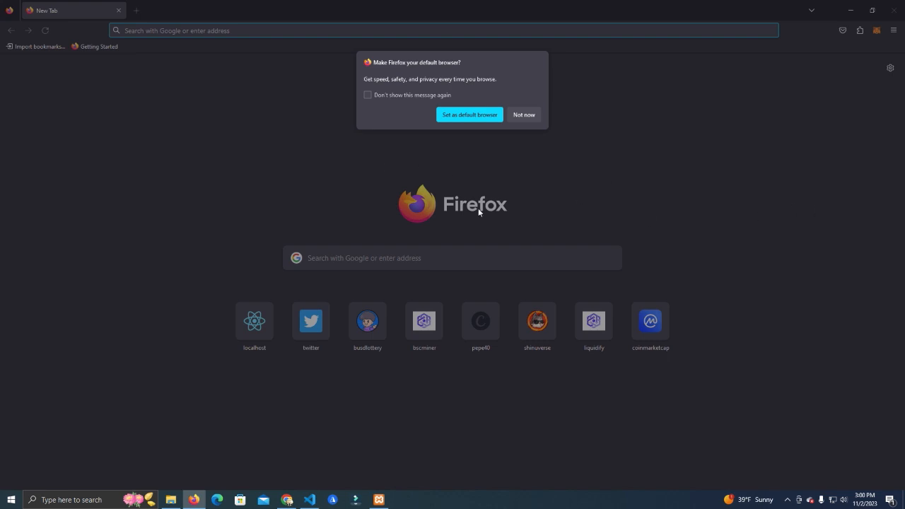
pyautogui.click(524, 114)
pyautogui.click(893, 29)
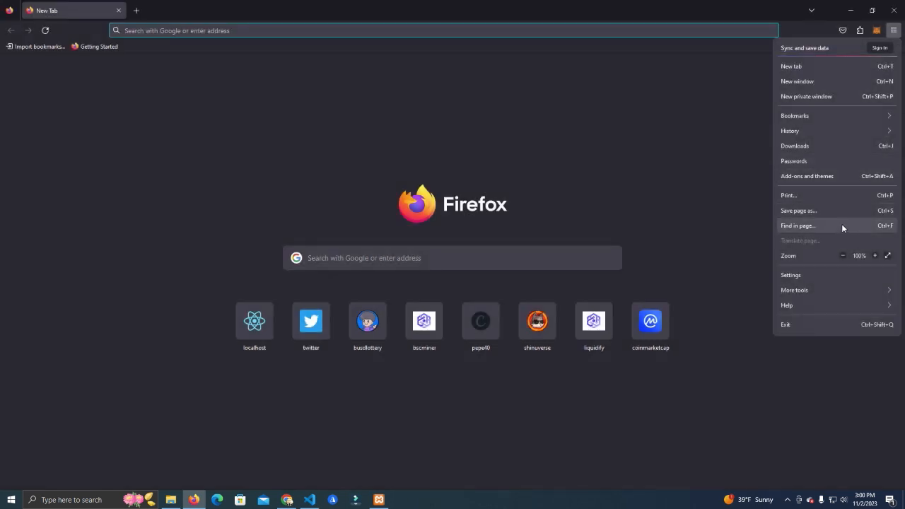
pyautogui.click(839, 293)
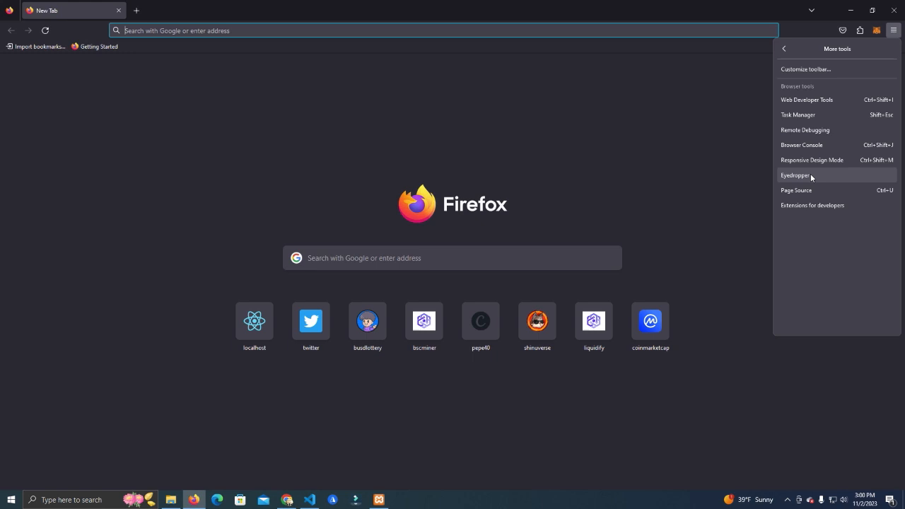
# Check the editor and Chrome's Baby X preview, then return to Firefox for localhost
pyautogui.click(309, 499)
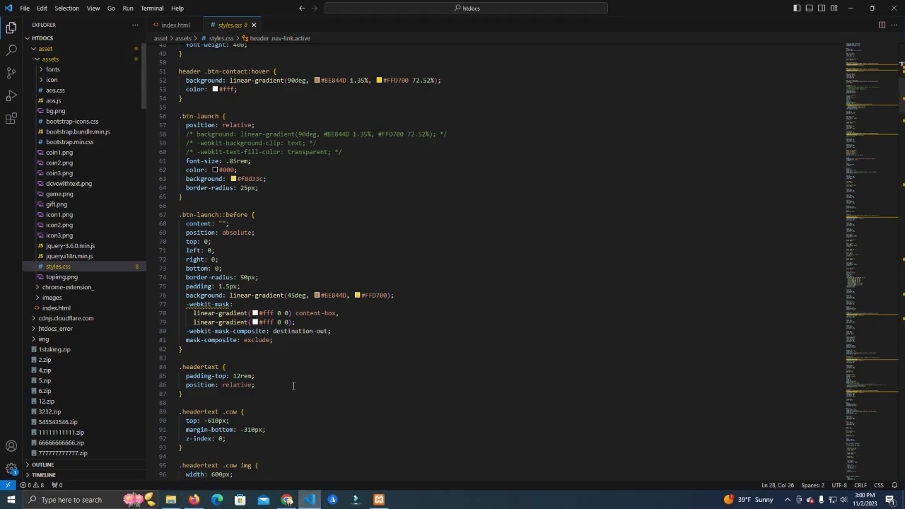
pyautogui.click(288, 499)
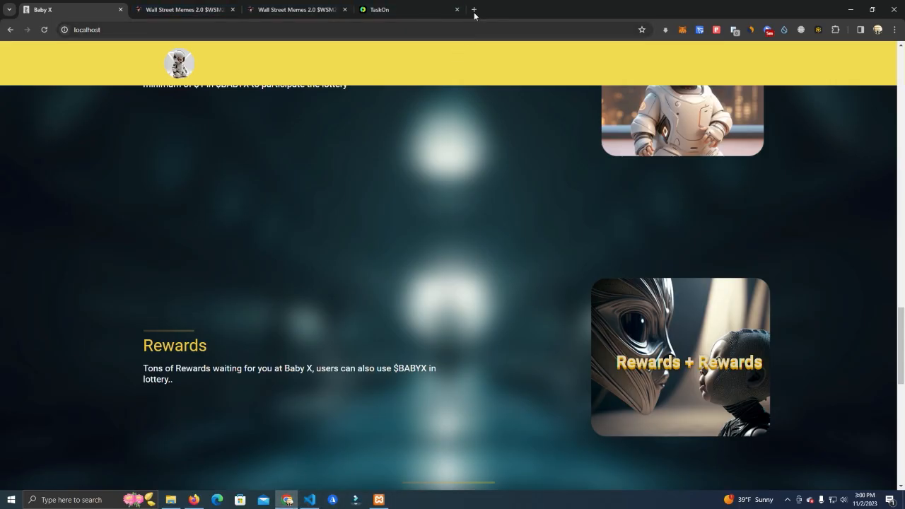
pyautogui.click(194, 499)
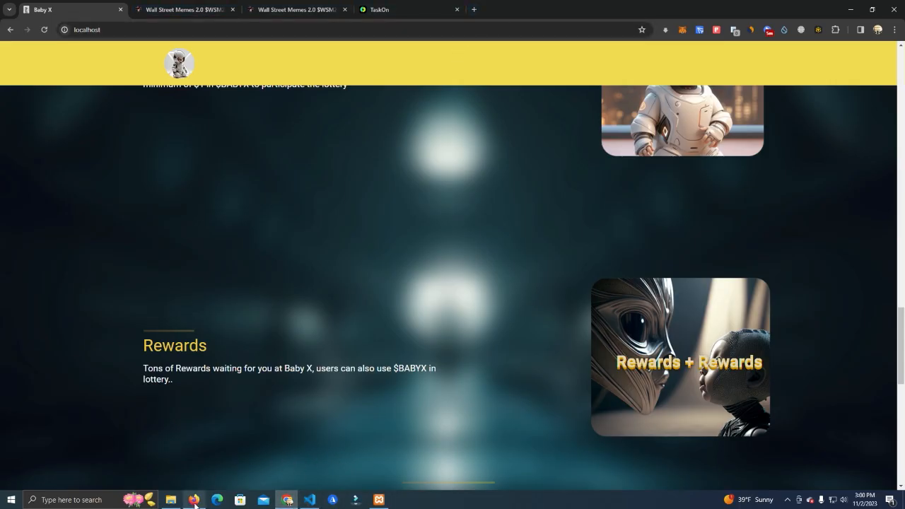
pyautogui.write('localhost/')
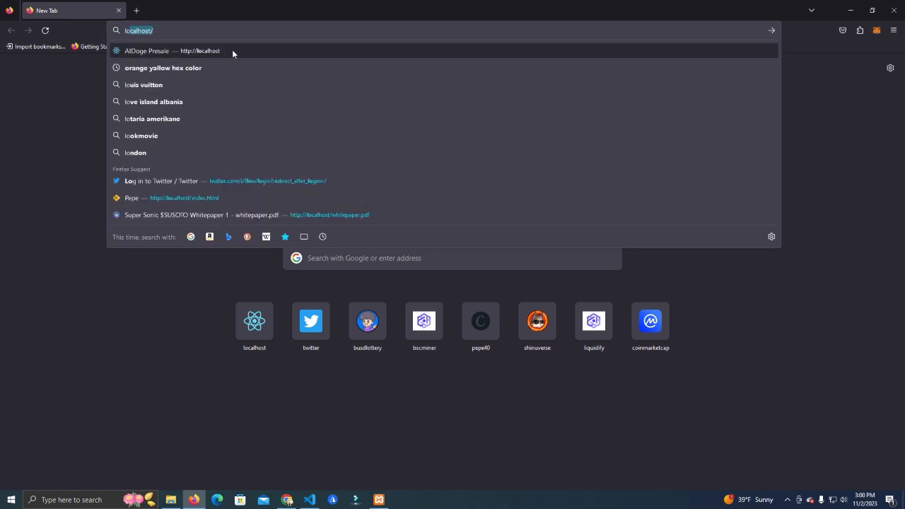
# Load the localhost Baby X page and sample the BUY $BABYX2 button's yellow #f8d33c with the Eyedropper
pyautogui.click(232, 49)
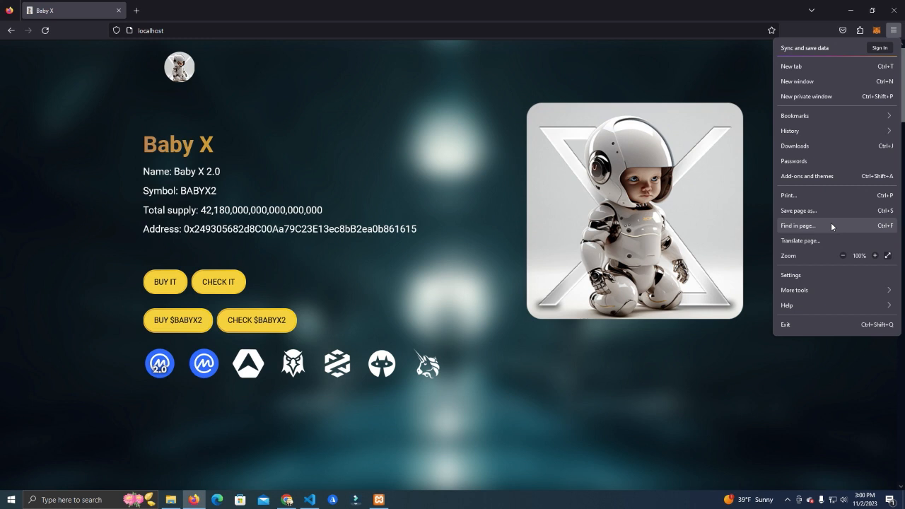
pyautogui.click(819, 292)
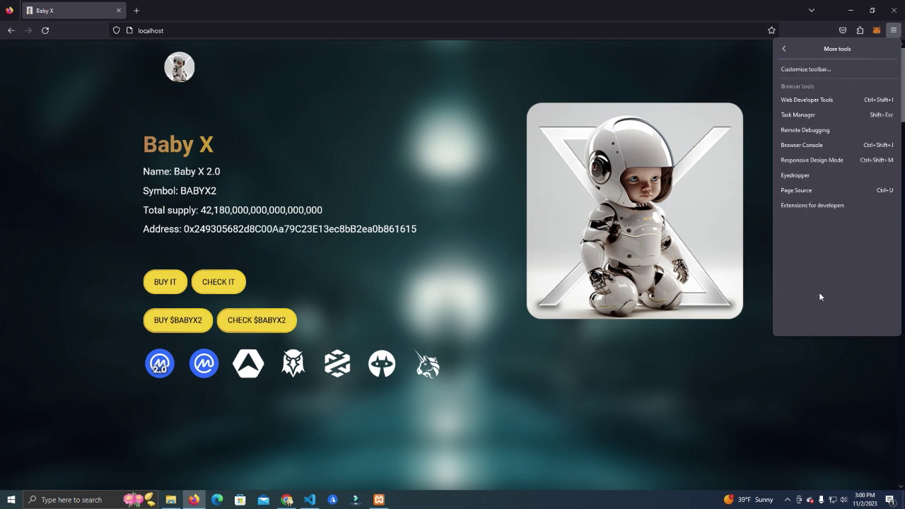
pyautogui.click(803, 175)
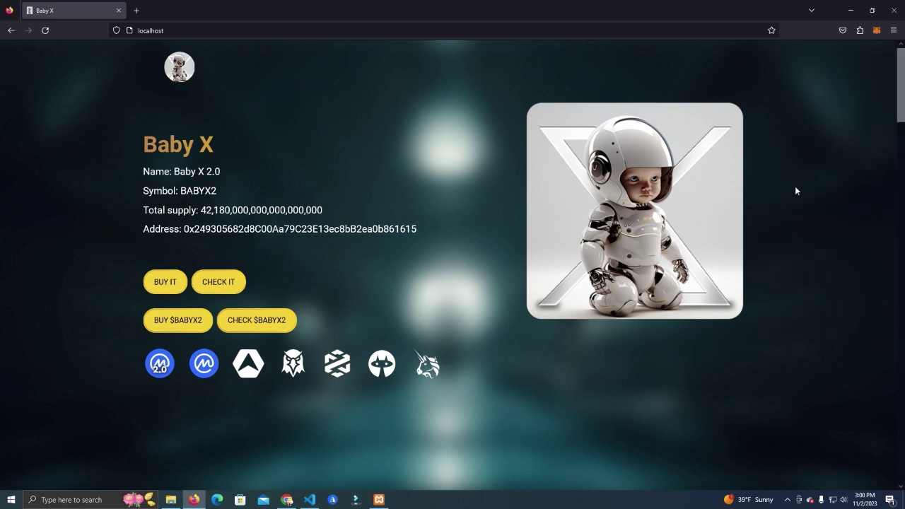
pyautogui.click(202, 321)
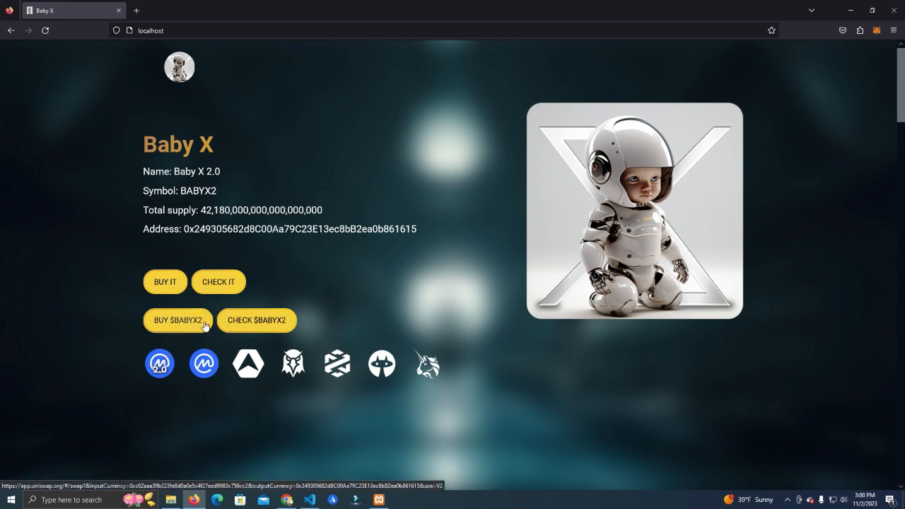
# Search the project for #f8d33c and jump to the matching .btn-launch line in styles.css
pyautogui.click(309, 500)
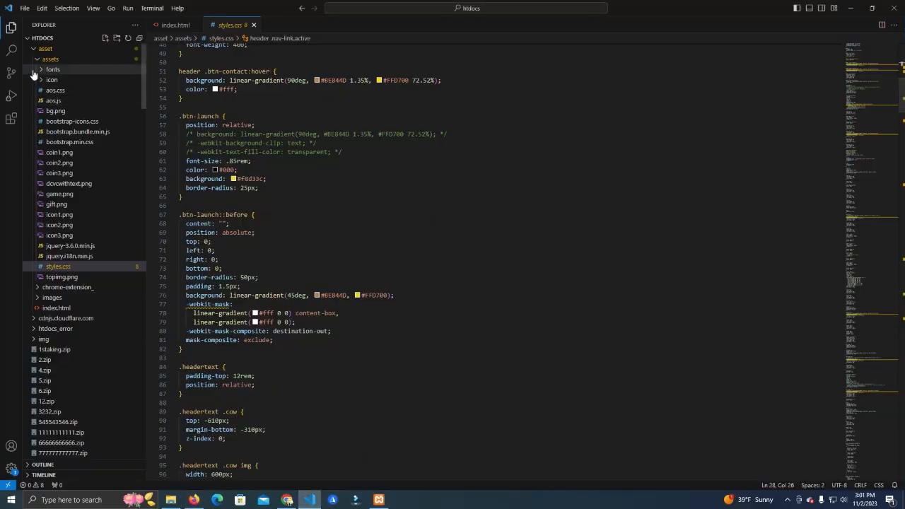
pyautogui.click(11, 52)
pyautogui.write('#f8d33c')
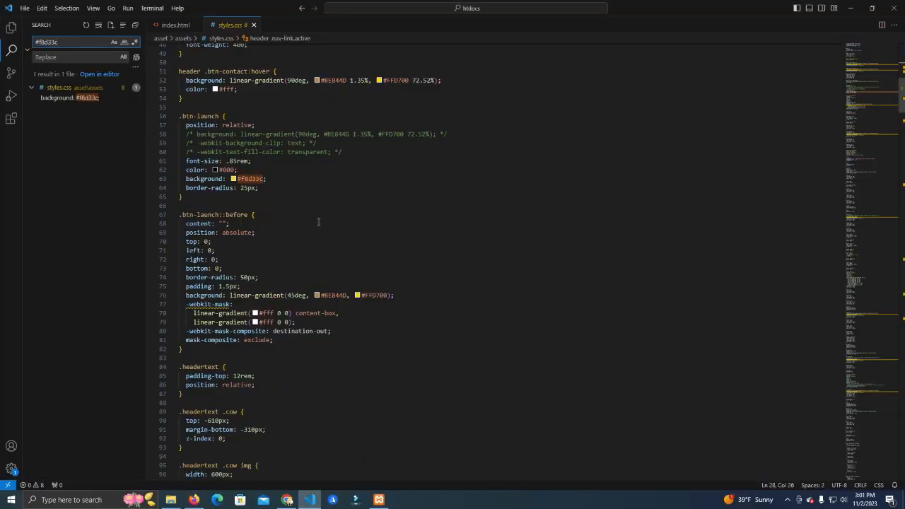
pyautogui.click(425, 178)
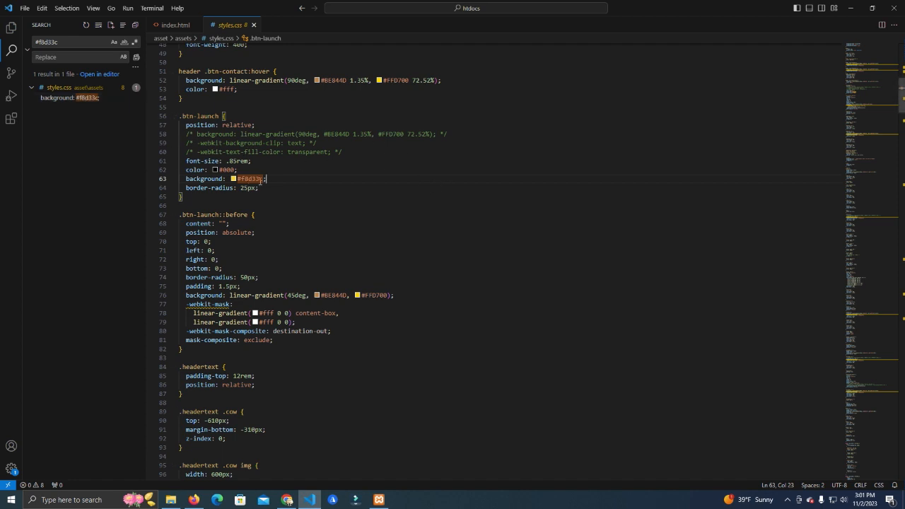
# Change the .btn-launch background from #f8d33c to purple #4f0d9b with the colour picker and save
pyautogui.click(261, 179)
pyautogui.click(378, 172)
pyautogui.hotkey('ctrl', 'f')
pyautogui.press('Return')
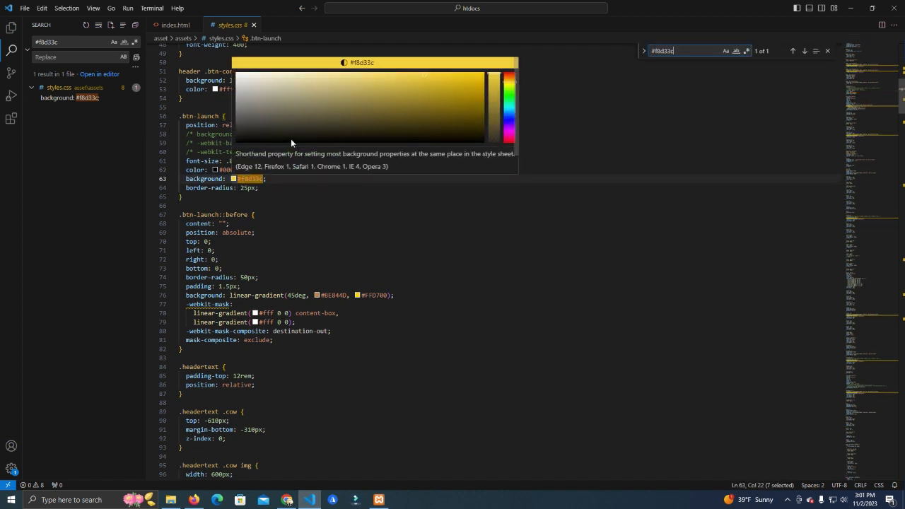
pyautogui.click(510, 125)
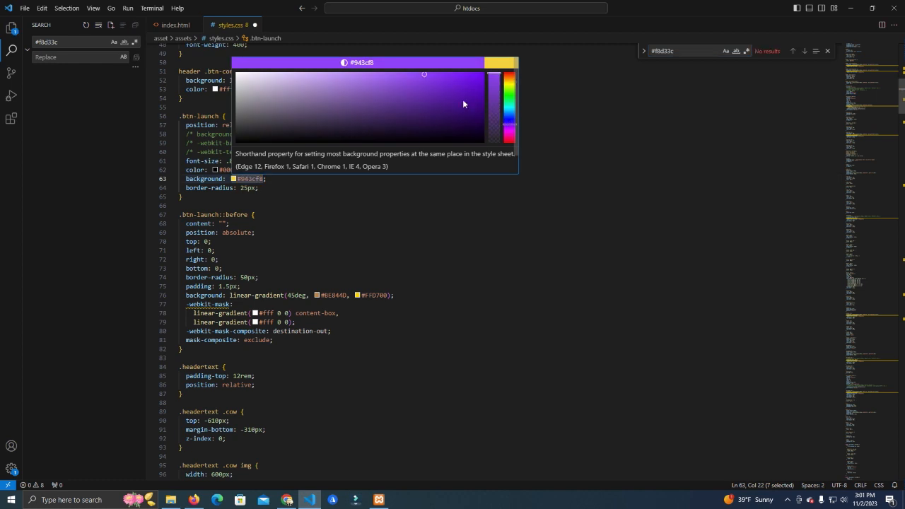
pyautogui.click(464, 100)
pyautogui.click(25, 8)
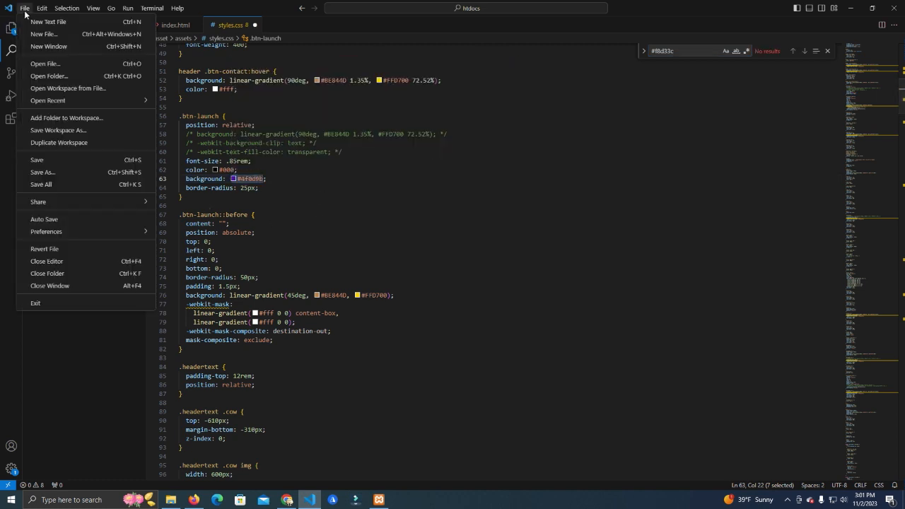
# Reload the localhost page in Chrome to confirm the Baby X buttons now show purple
pyautogui.click(28, 159)
pyautogui.click(286, 500)
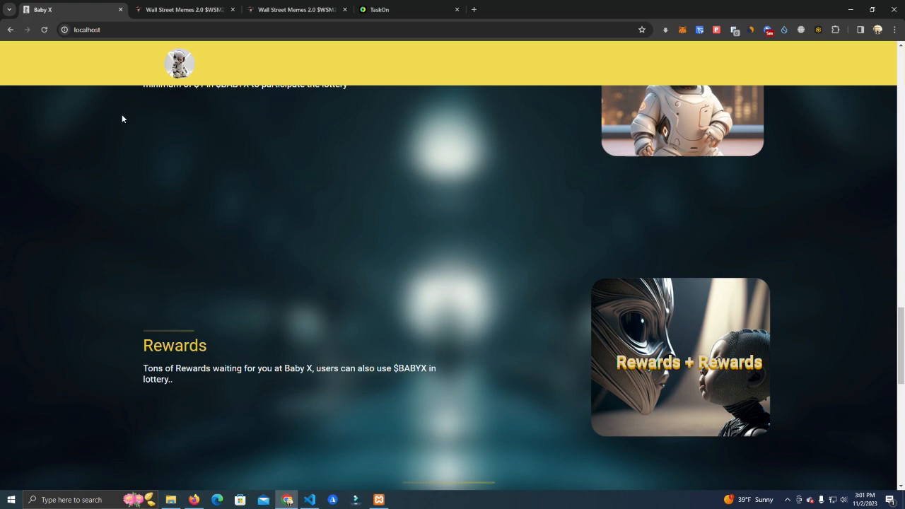
pyautogui.click(44, 29)
pyautogui.scroll(3, 432, 283)
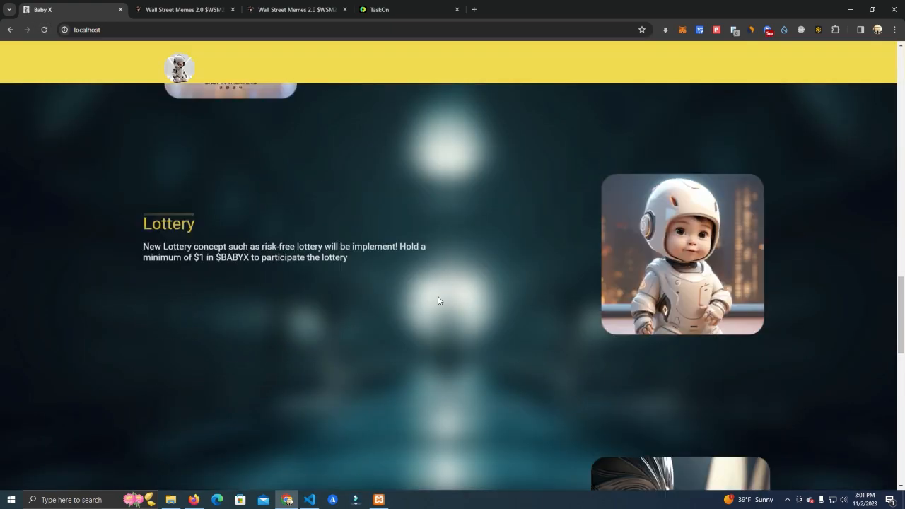
pyautogui.scroll(5, 441, 306)
pyautogui.scroll(4, 441, 306)
pyautogui.scroll(5, 447, 312)
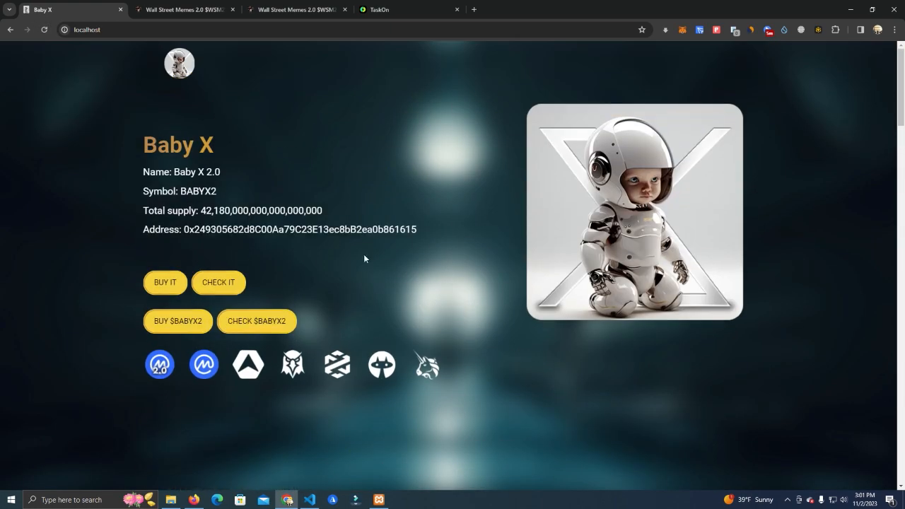
pyautogui.click(44, 30)
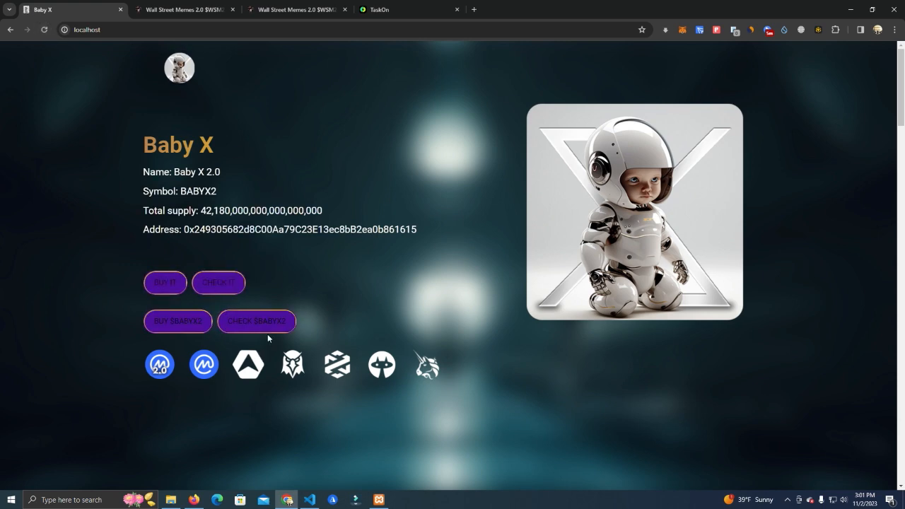
pyautogui.scroll(-2, 267, 338)
pyautogui.moveTo(304, 178)
pyautogui.mouseDown()
pyautogui.moveTo(155, 217)
pyautogui.moveTo(283, 212)
pyautogui.mouseUp()
pyautogui.scroll(2, 351, 204)
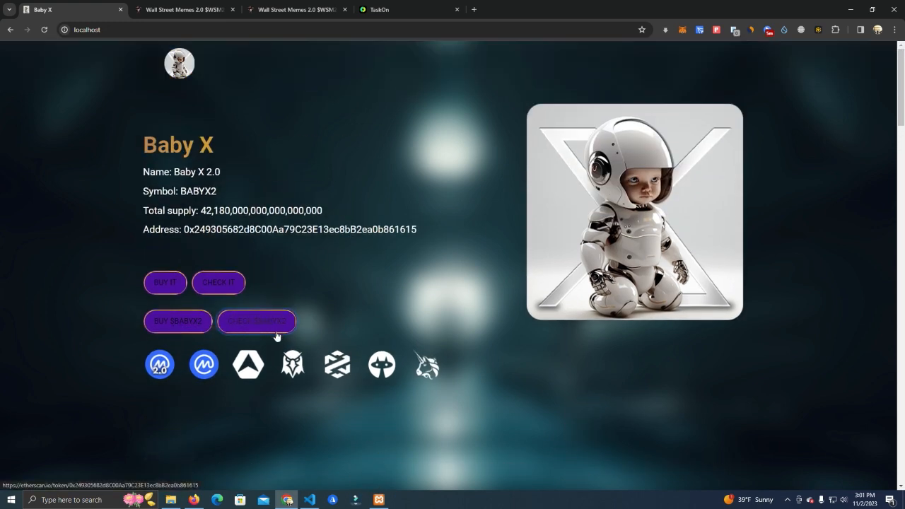
pyautogui.scroll(-3, 501, 290)
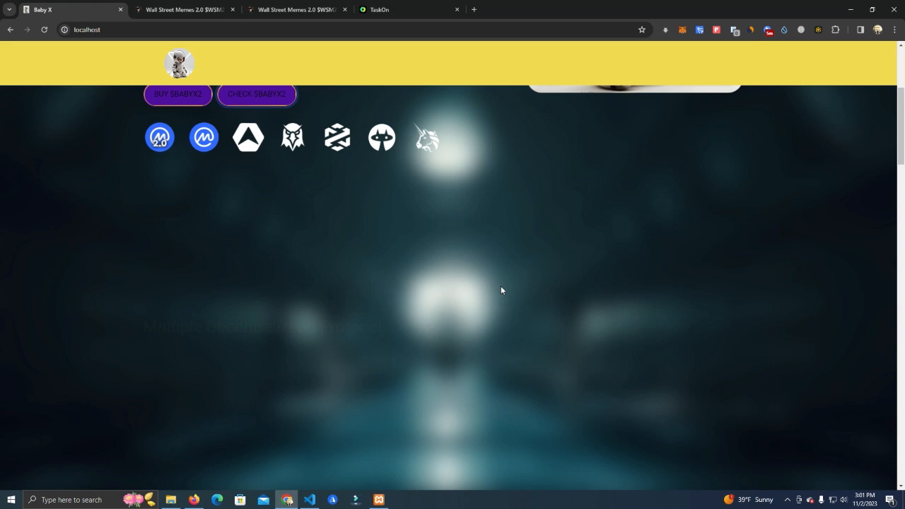
pyautogui.scroll(-5, 501, 290)
pyautogui.scroll(-3, 364, 276)
# Switch to Firefox's localhost copy, opening and dismissing the MetaMask prompt; buttons still yellow
pyautogui.click(194, 500)
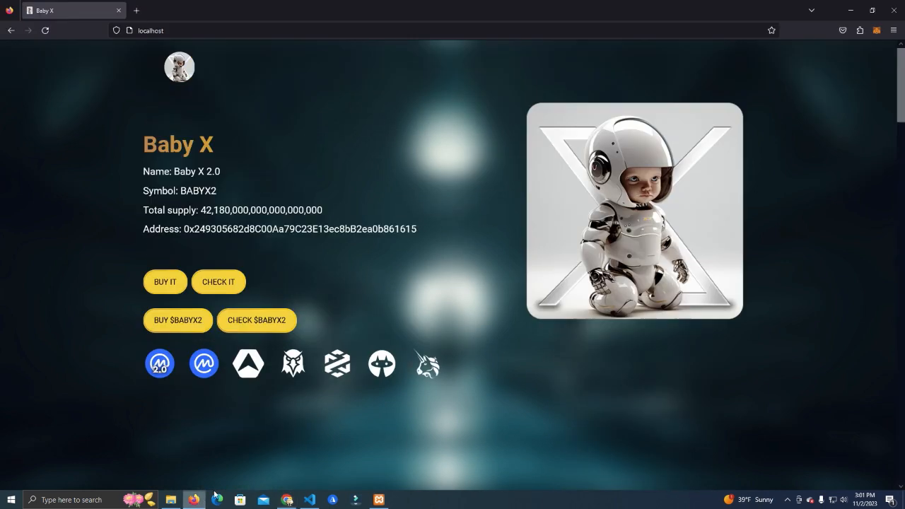
pyautogui.click(878, 30)
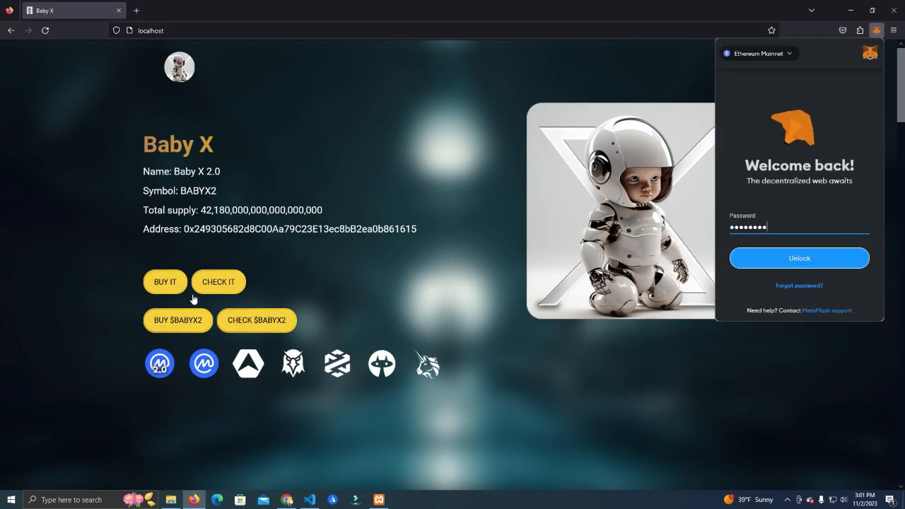
pyautogui.click(472, 295)
pyautogui.scroll(-3, 472, 295)
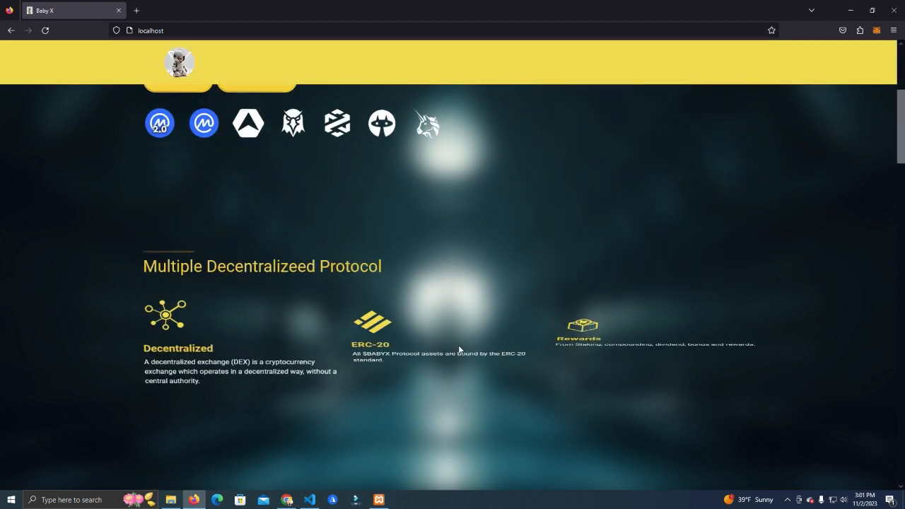
pyautogui.scroll(3, 459, 350)
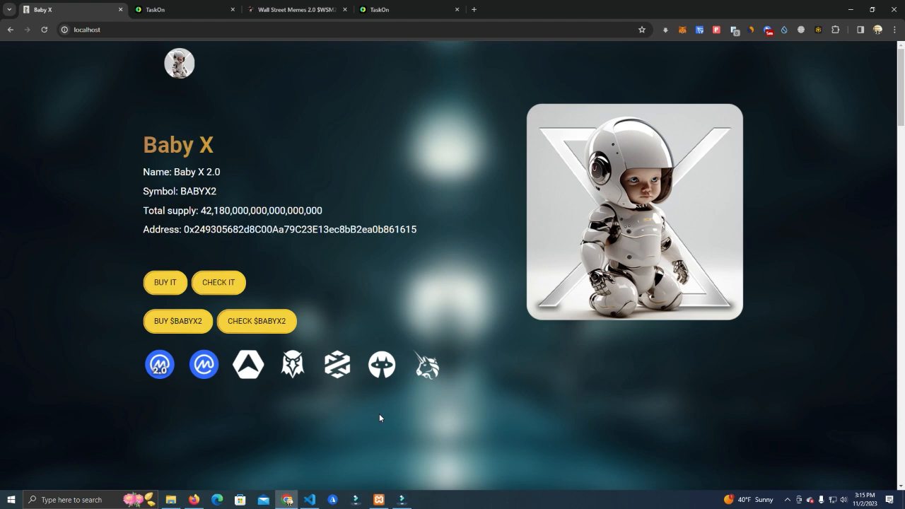
pyautogui.scroll(-2, 365, 406)
pyautogui.scroll(-3, 362, 392)
pyautogui.scroll(-3, 366, 389)
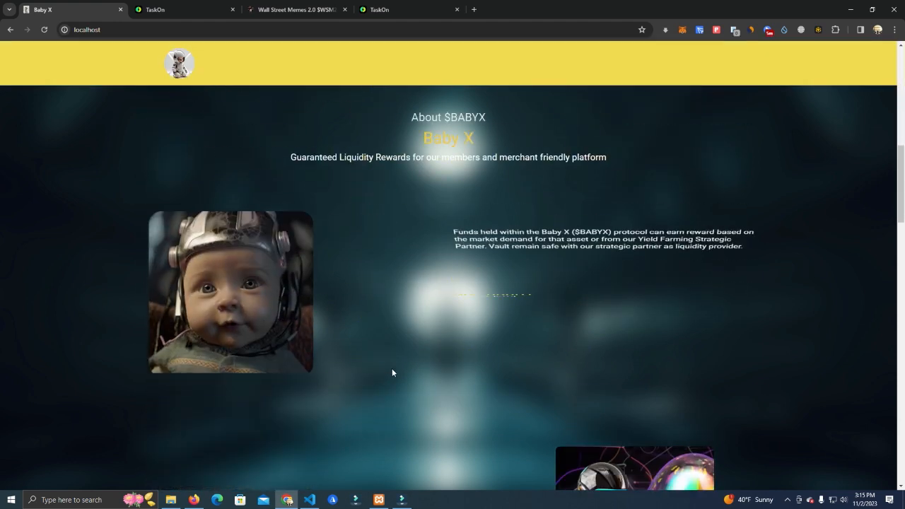
pyautogui.scroll(-2, 393, 373)
pyautogui.scroll(2, 393, 373)
pyautogui.scroll(3, 393, 373)
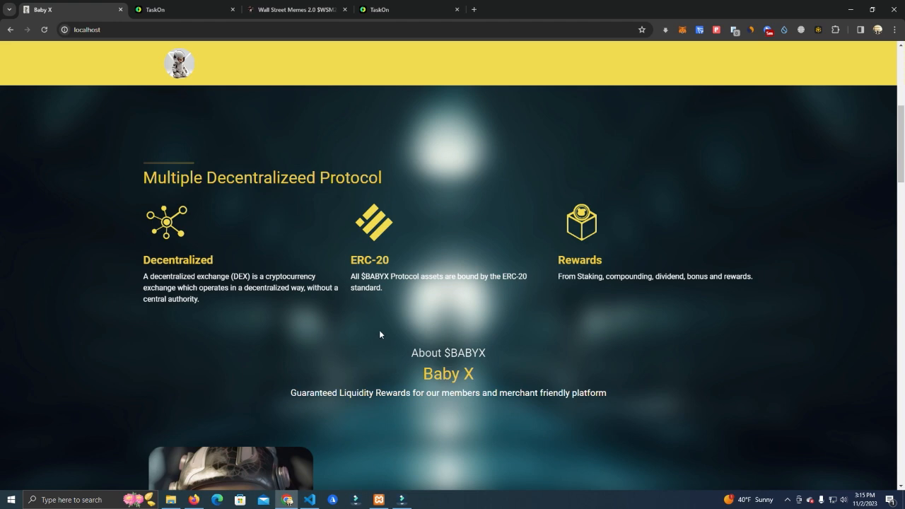
pyautogui.scroll(-1, 379, 334)
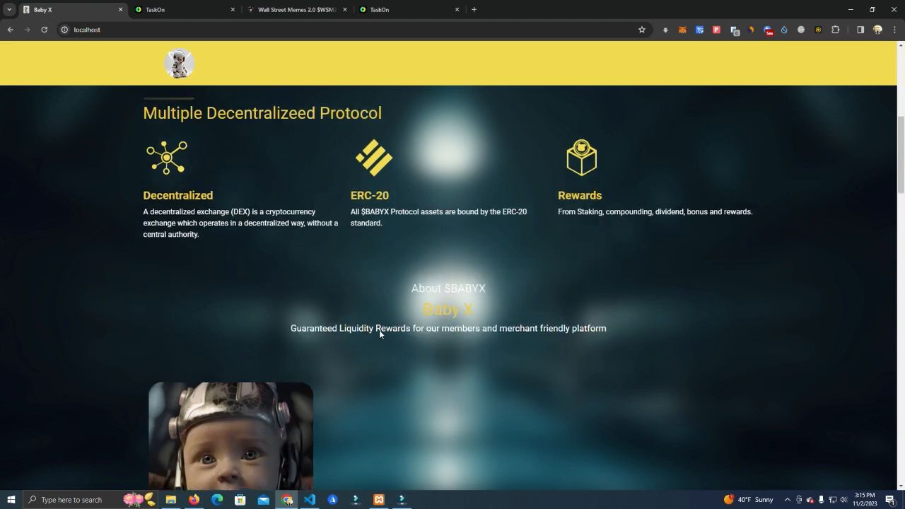
pyautogui.scroll(2, 382, 331)
pyautogui.scroll(-3, 386, 336)
pyautogui.scroll(3, 388, 339)
pyautogui.scroll(1, 505, 370)
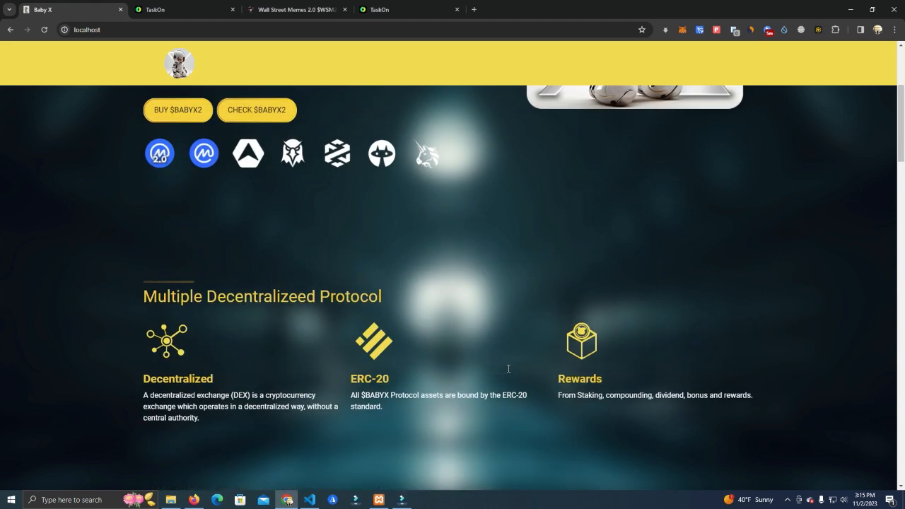
pyautogui.scroll(2, 305, 338)
pyautogui.scroll(1, 305, 338)
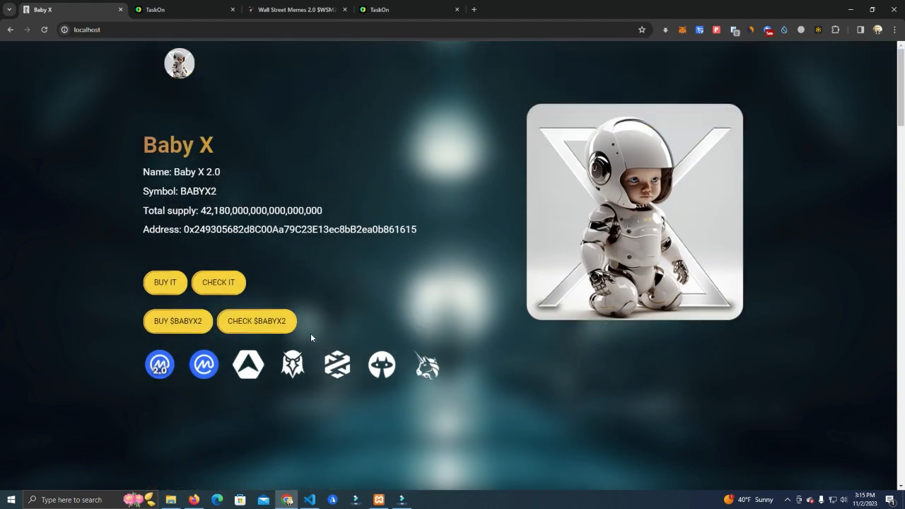
pyautogui.scroll(-3, 311, 339)
pyautogui.scroll(-1, 354, 354)
pyautogui.scroll(-3, 354, 352)
pyautogui.scroll(-1, 354, 350)
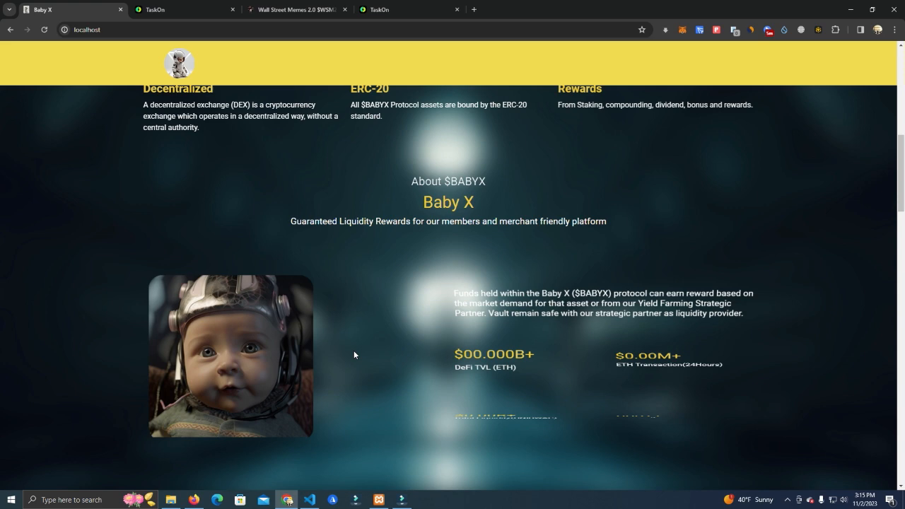
pyautogui.scroll(-2, 354, 350)
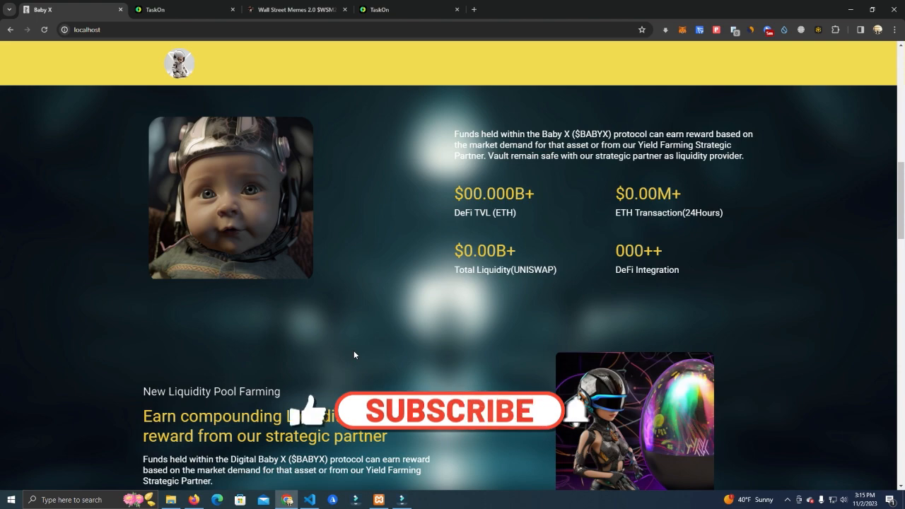
pyautogui.scroll(-4, 376, 357)
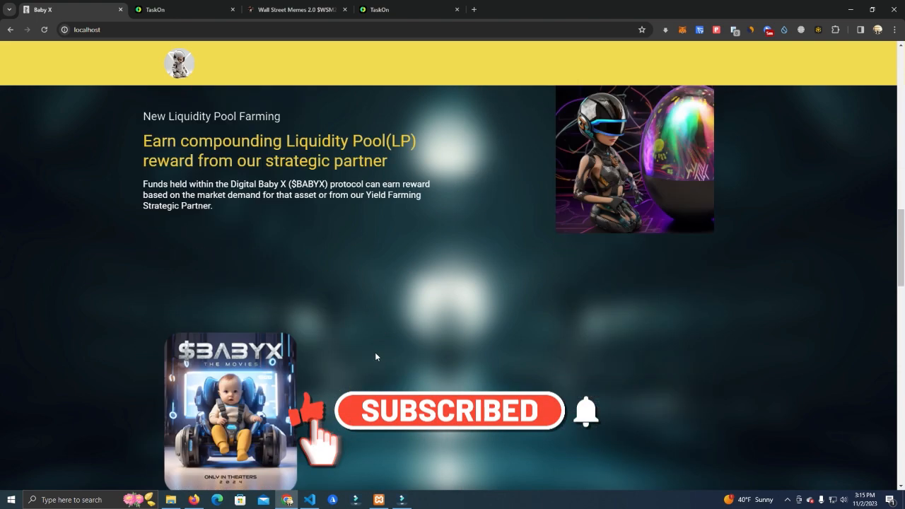
pyautogui.scroll(2, 375, 356)
pyautogui.scroll(3, 453, 380)
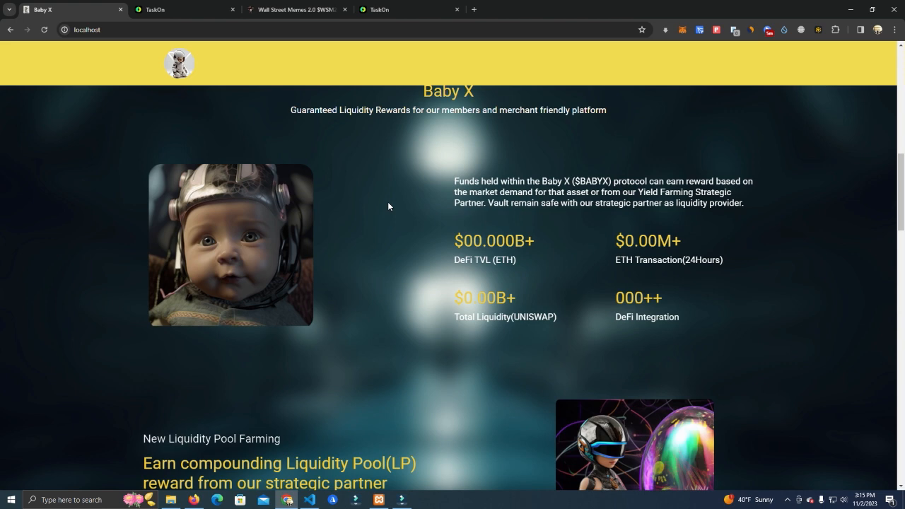
# Move from the Wall Street Memes 2.0 tab to the TaskOn homepage tab
pyautogui.click(276, 9)
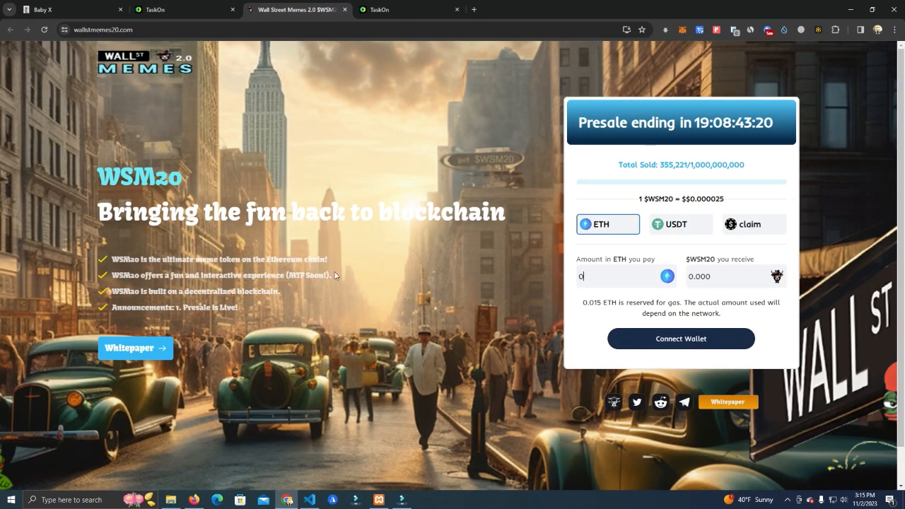
pyautogui.scroll(-1, 212, 212)
pyautogui.scroll(1, 348, 233)
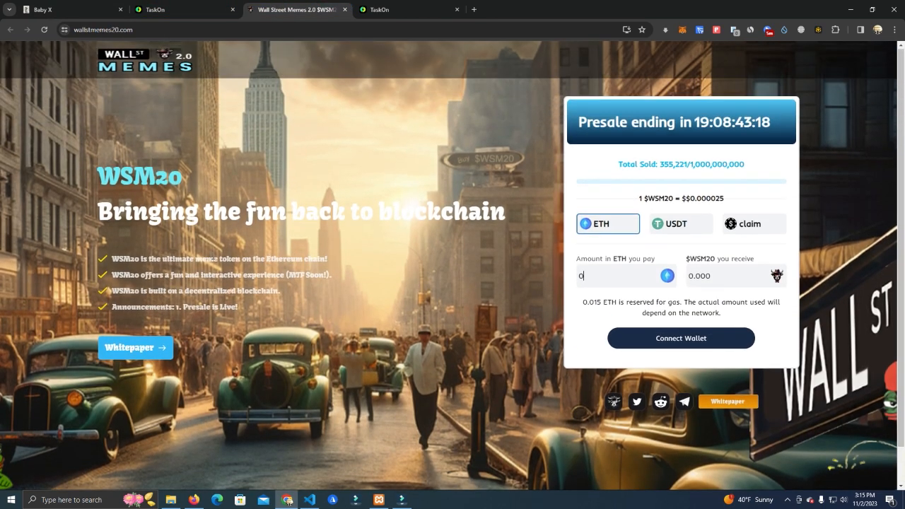
pyautogui.click(390, 5)
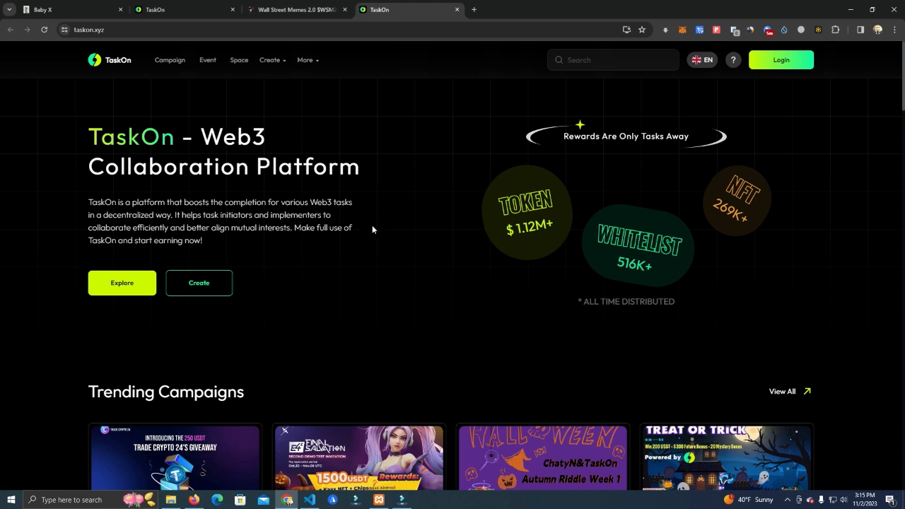